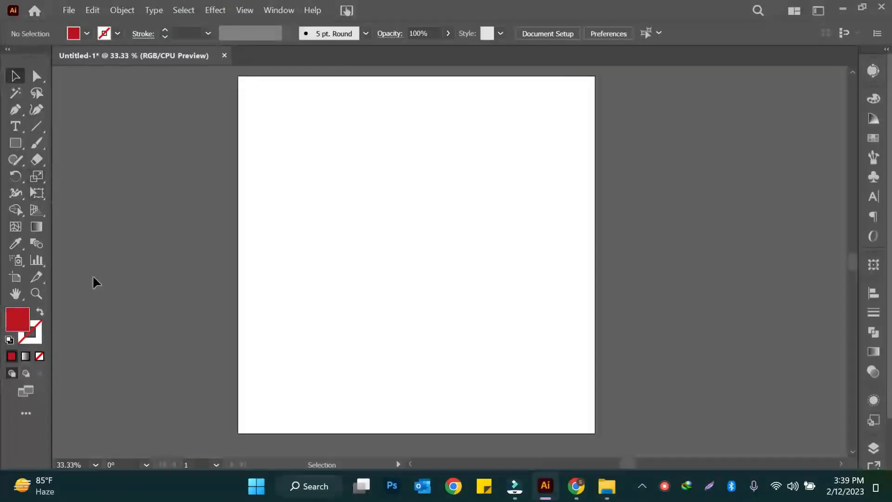
- Draw two overlapping rectangles across the artboard's left edge and fill the second one with light blue
{"action": "left_click", "coordinate": [16, 143]}
{"action": "left_click_drag", "start_coordinate": [142, 133], "coordinate": [271, 226]}
{"action": "left_click_drag", "start_coordinate": [233, 185], "coordinate": [345, 298]}
{"action": "left_click", "coordinate": [87, 34]}
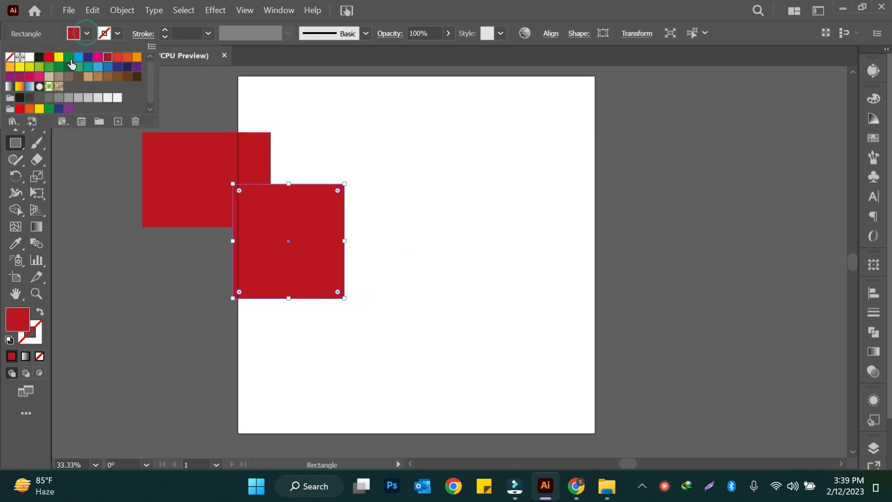
{"action": "left_click", "coordinate": [78, 58]}
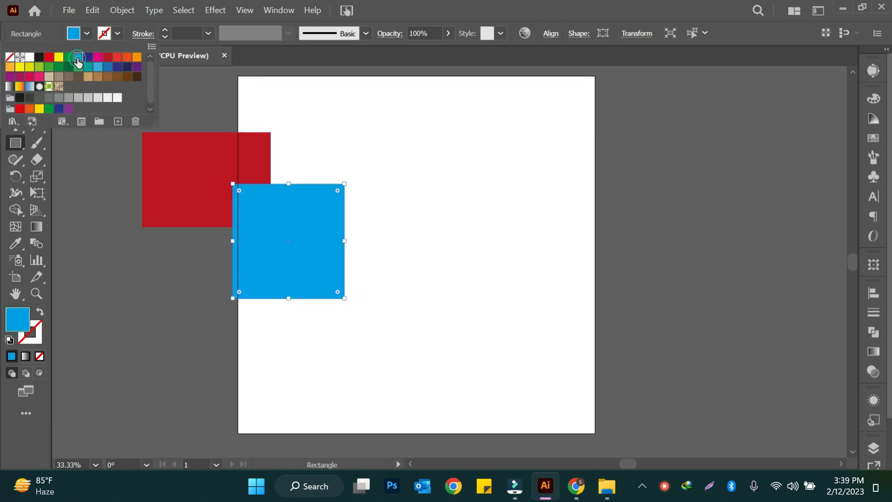
{"action": "left_click", "coordinate": [368, 227]}
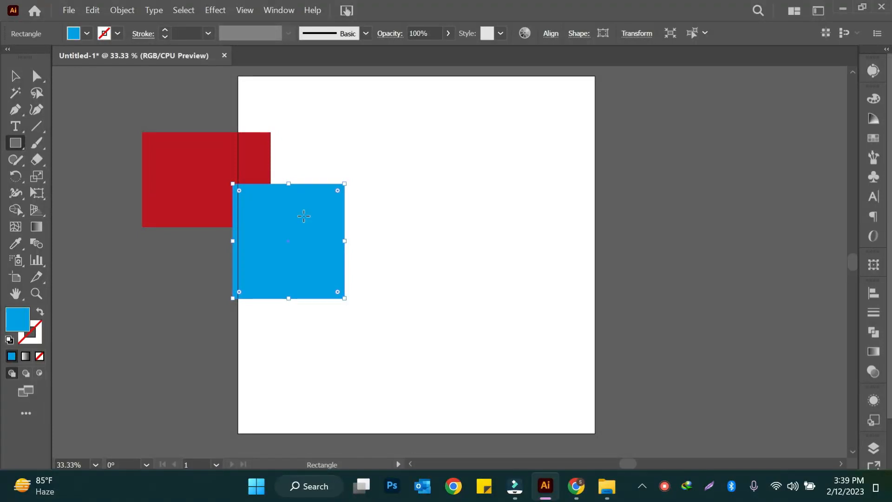
- Draw a smaller rectangle overlapping the lower right corner of the blue one and fill it with magenta
{"action": "left_click_drag", "start_coordinate": [297, 247], "coordinate": [385, 322]}
{"action": "left_click", "coordinate": [86, 38]}
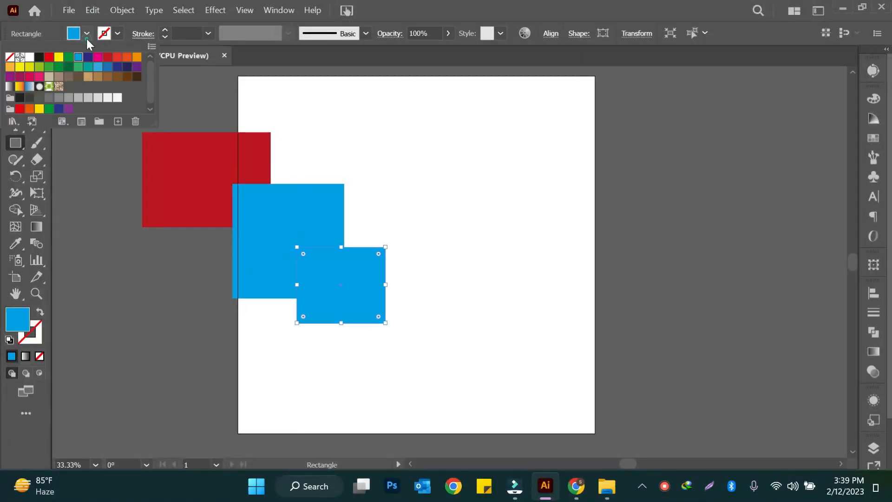
{"action": "left_click", "coordinate": [98, 57]}
{"action": "left_click", "coordinate": [433, 208]}
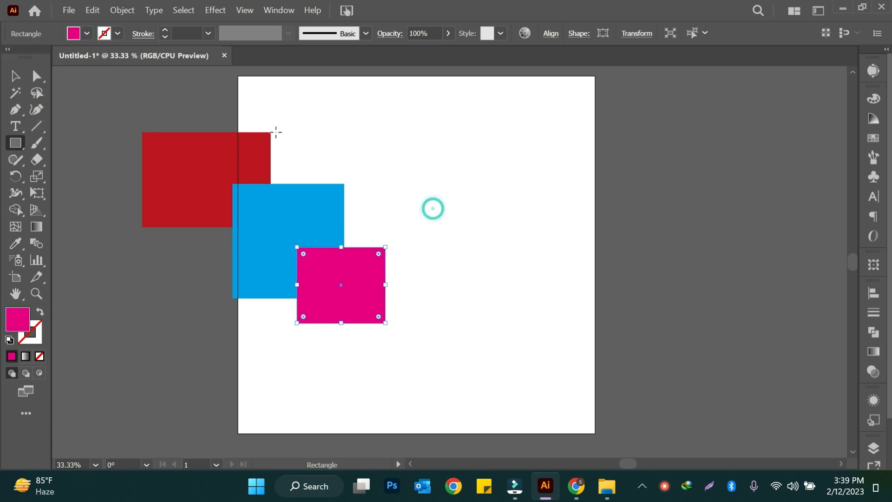
- Select and delete the red, blue and magenta rectangles
{"action": "left_click", "coordinate": [16, 75]}
{"action": "left_click_drag", "start_coordinate": [126, 107], "coordinate": [496, 411]}
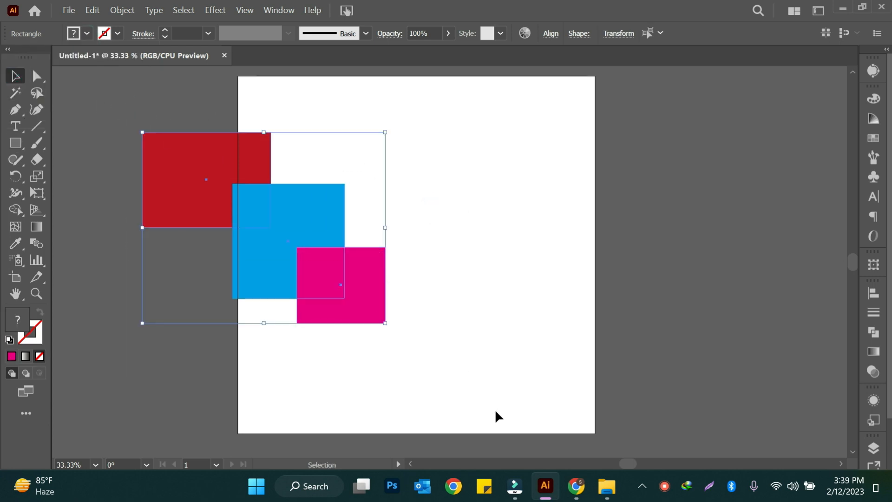
{"action": "key", "text": "Delete"}
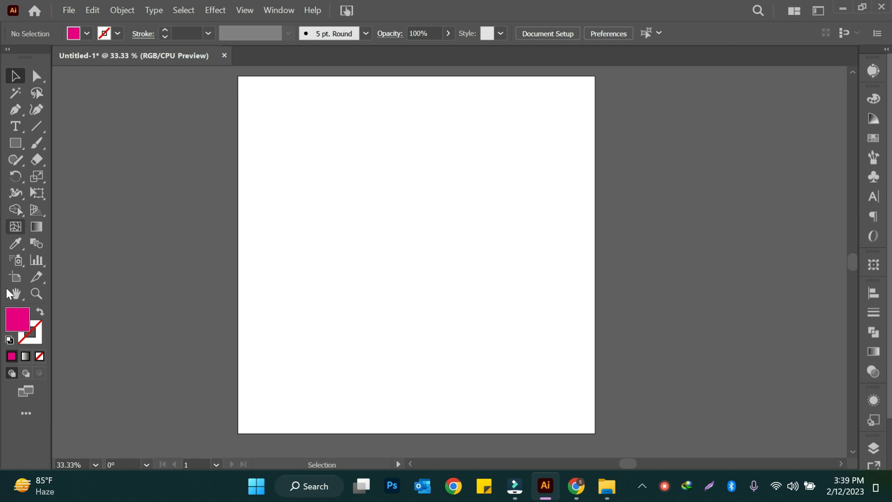
- Turn on Draw Behind mode, draw two overlapping rectangles and fill the second one with orange
{"action": "left_click", "coordinate": [26, 373]}
{"action": "left_click", "coordinate": [15, 143]}
{"action": "left_click_drag", "start_coordinate": [224, 114], "coordinate": [329, 225]}
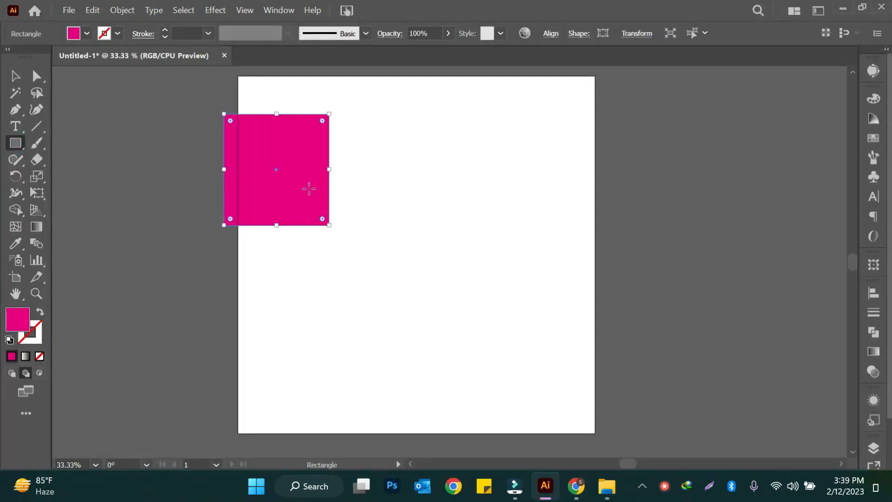
{"action": "left_click_drag", "start_coordinate": [300, 167], "coordinate": [420, 319]}
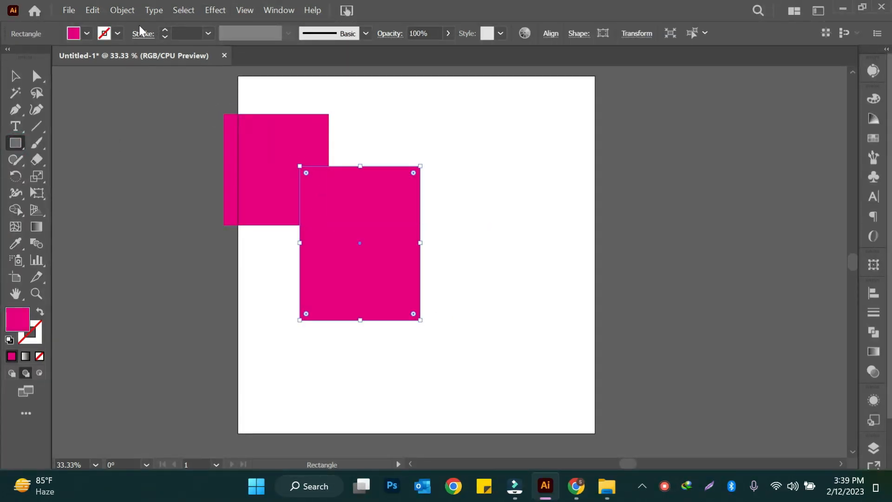
{"action": "left_click", "coordinate": [87, 34]}
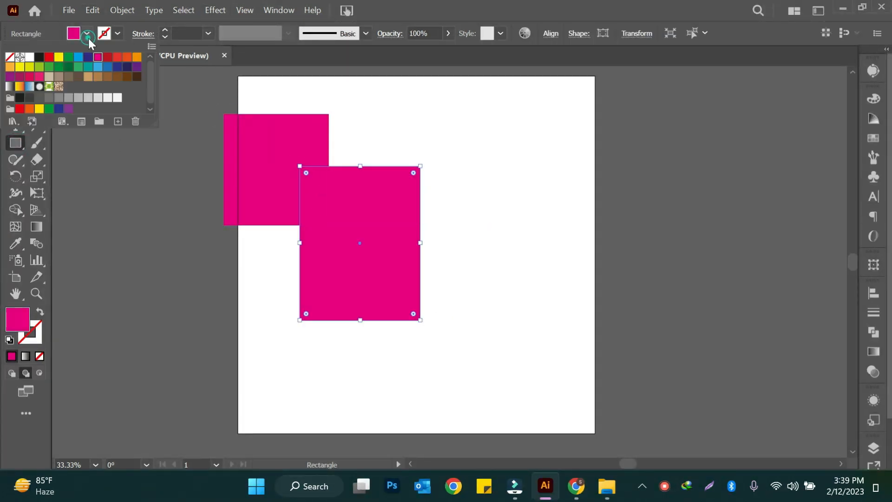
{"action": "left_click", "coordinate": [118, 59]}
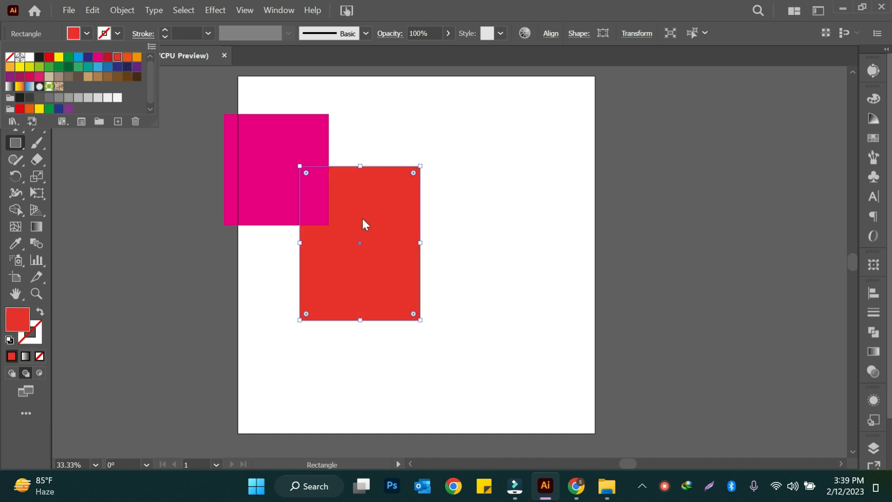
{"action": "left_click", "coordinate": [137, 57]}
- Draw a third rectangle overlapping the orange one's lower right corner and fill it with purple
{"action": "left_click_drag", "start_coordinate": [366, 243], "coordinate": [479, 374]}
{"action": "left_click", "coordinate": [87, 33]}
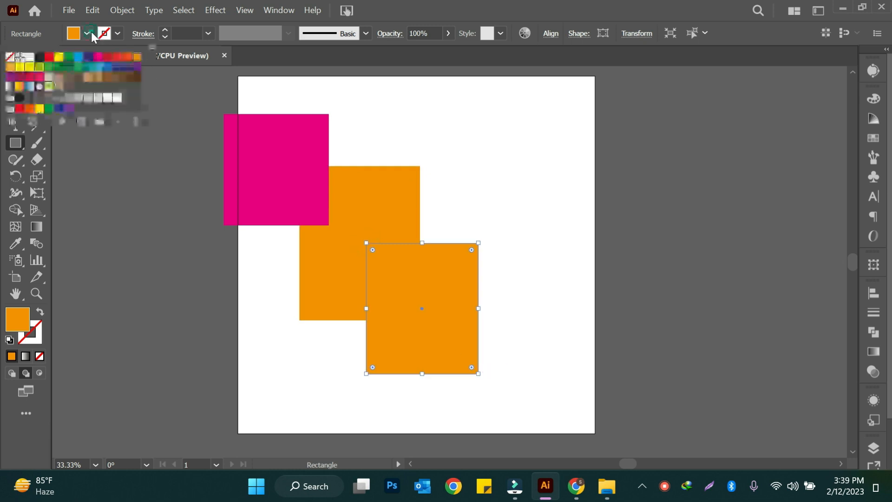
{"action": "left_click", "coordinate": [136, 67]}
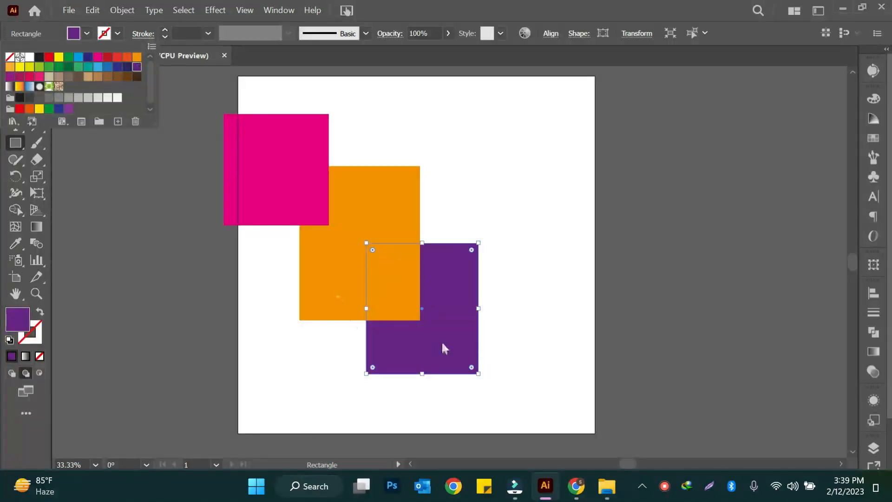
{"action": "left_click", "coordinate": [205, 137]}
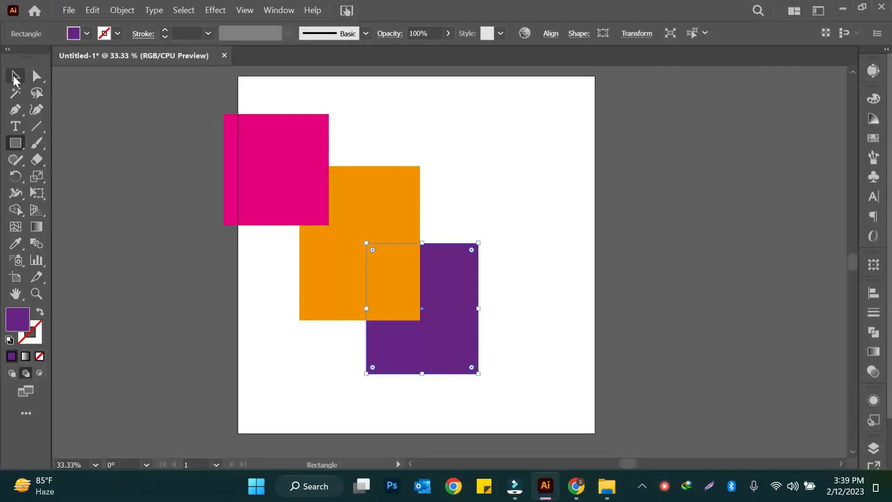
- Select and delete the magenta, orange and purple rectangles
{"action": "left_click", "coordinate": [15, 77]}
{"action": "left_click_drag", "start_coordinate": [193, 124], "coordinate": [498, 403]}
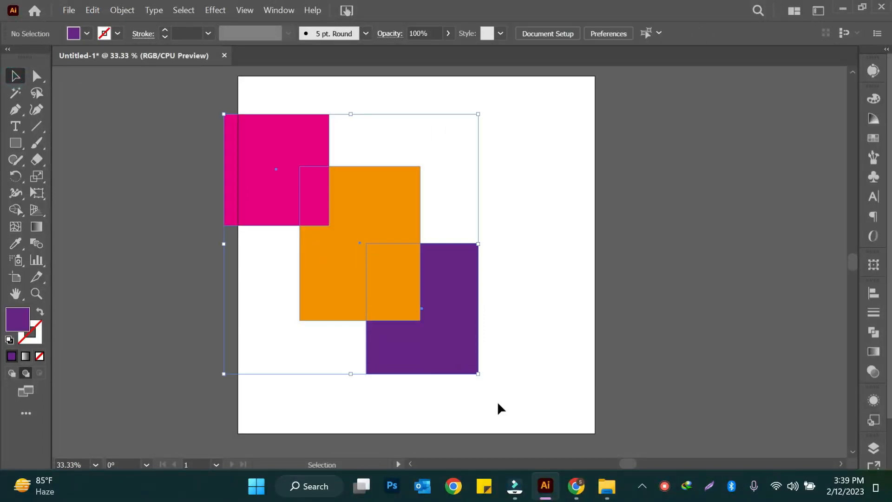
{"action": "key", "text": "Delete"}
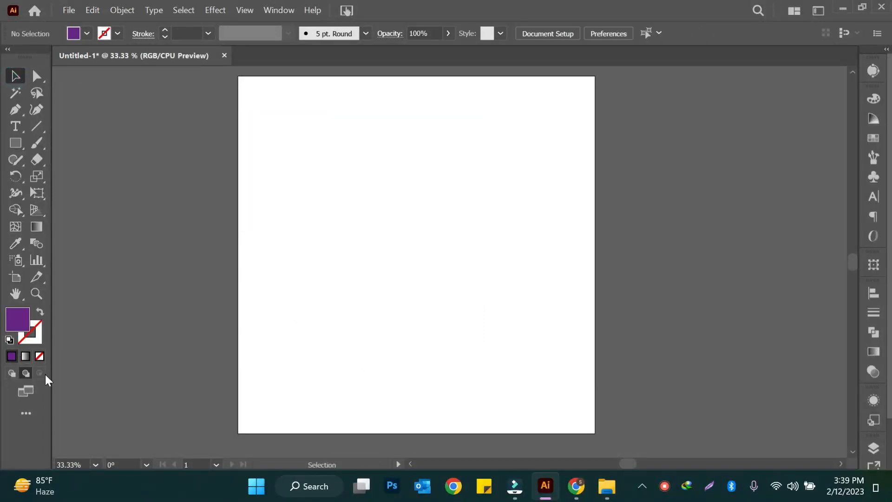
- Draw a large purple square in the middle of the artboard and turn on Draw Inside mode for it
{"action": "left_click", "coordinate": [16, 143]}
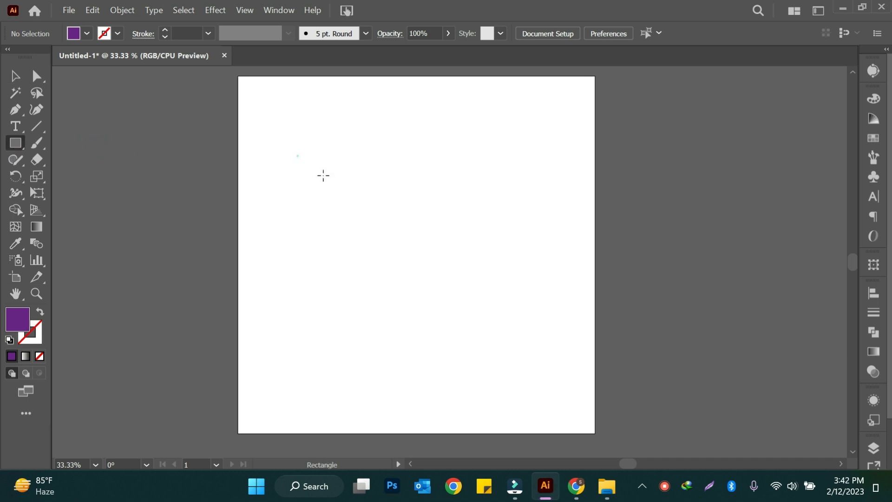
{"action": "left_click_drag", "start_coordinate": [298, 156], "coordinate": [490, 345]}
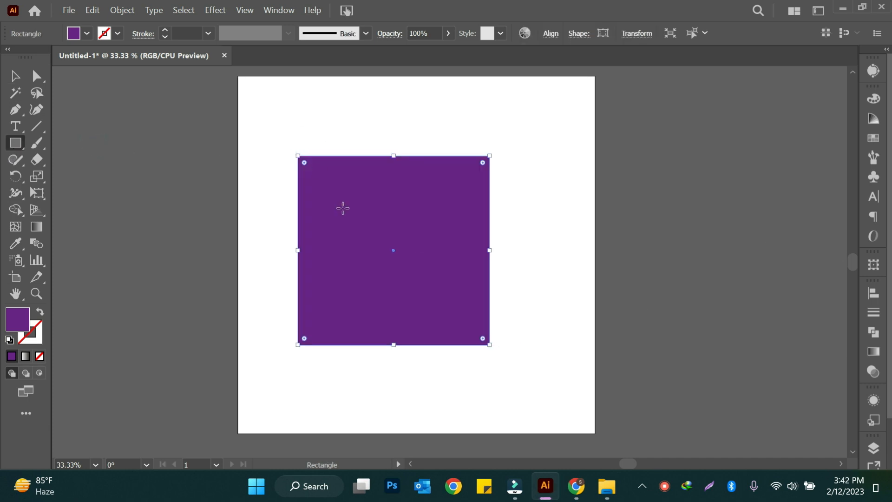
{"action": "left_click", "coordinate": [40, 373]}
{"action": "left_click", "coordinate": [39, 373]}
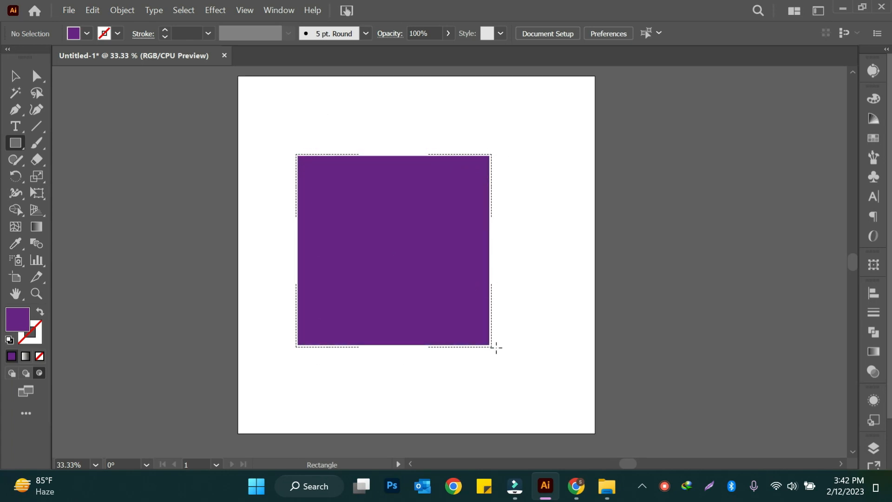
- Draw a star over the purple square's upper left corner with the Star tool and fill it with orange
{"action": "right_click", "coordinate": [16, 143]}
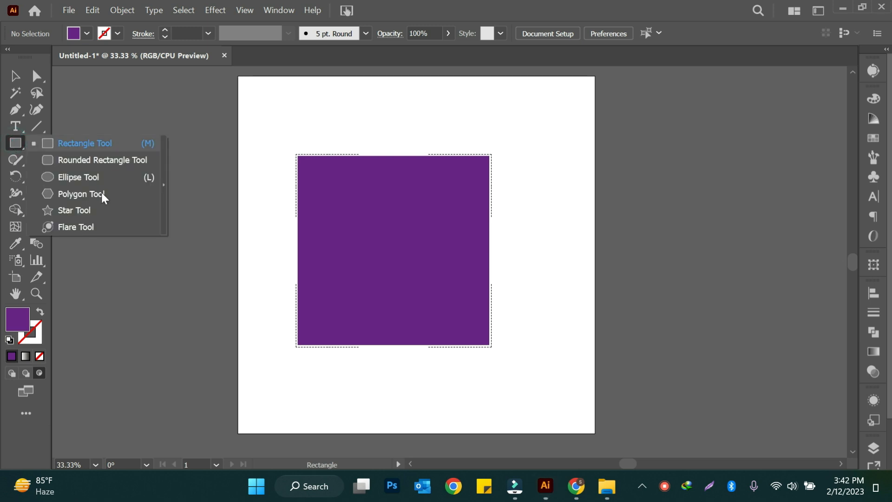
{"action": "left_click", "coordinate": [70, 211]}
{"action": "left_click_drag", "start_coordinate": [286, 143], "coordinate": [331, 195]}
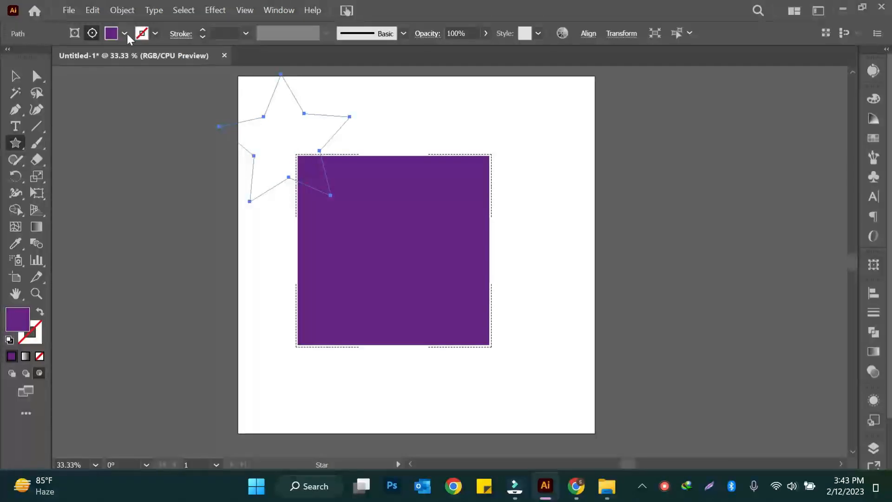
{"action": "left_click", "coordinate": [124, 34]}
{"action": "left_click", "coordinate": [137, 59]}
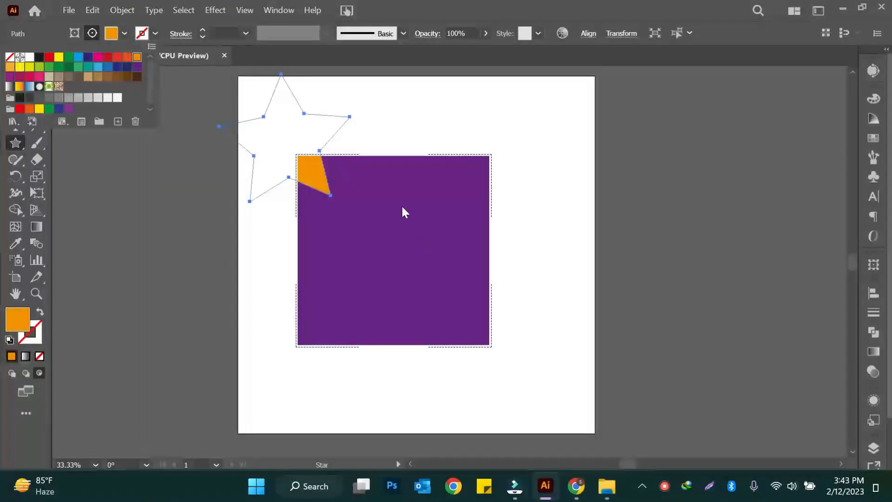
{"action": "left_click", "coordinate": [411, 124]}
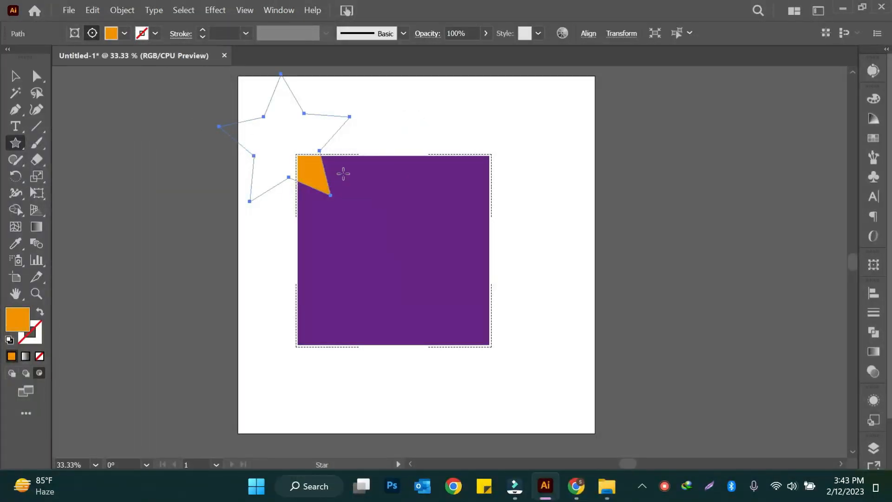
- Add more orange stars across the square's edges and interior, then swap fill and stroke on the last star in the middle
{"action": "left_click_drag", "start_coordinate": [440, 145], "coordinate": [506, 194]}
{"action": "left_click_drag", "start_coordinate": [271, 267], "coordinate": [500, 318]}
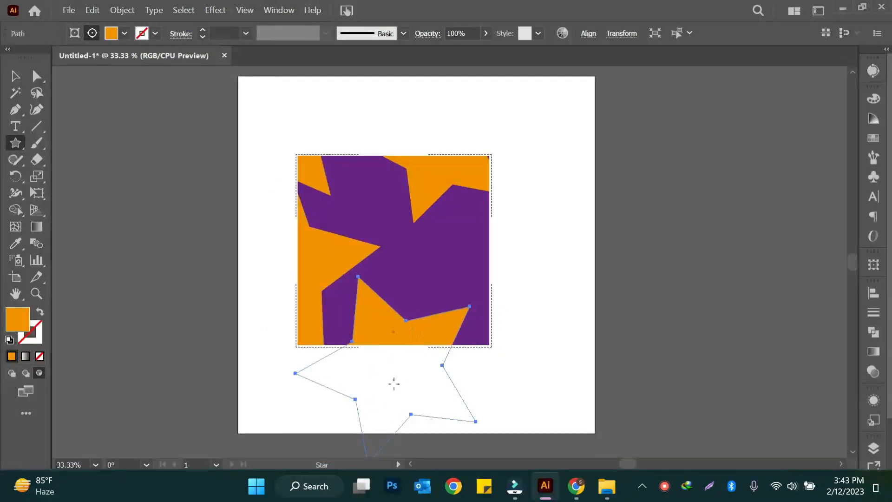
{"action": "left_click_drag", "start_coordinate": [507, 226], "coordinate": [467, 246]}
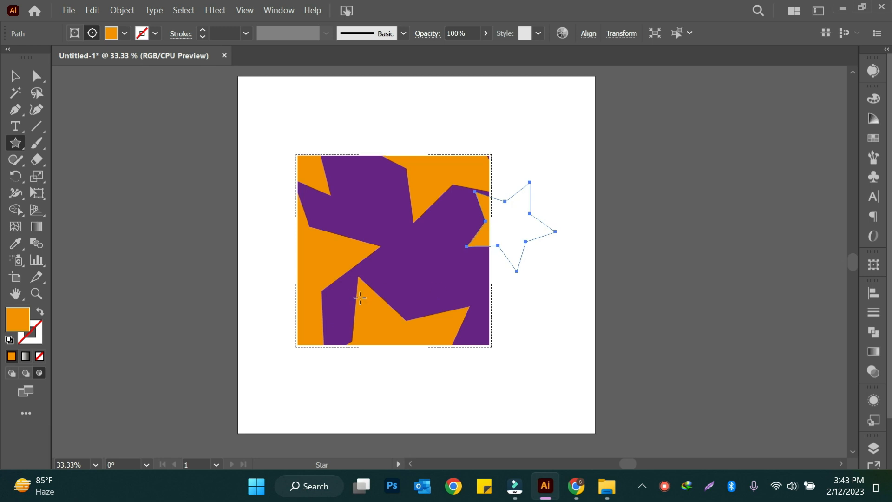
{"action": "left_click_drag", "start_coordinate": [344, 133], "coordinate": [348, 182]}
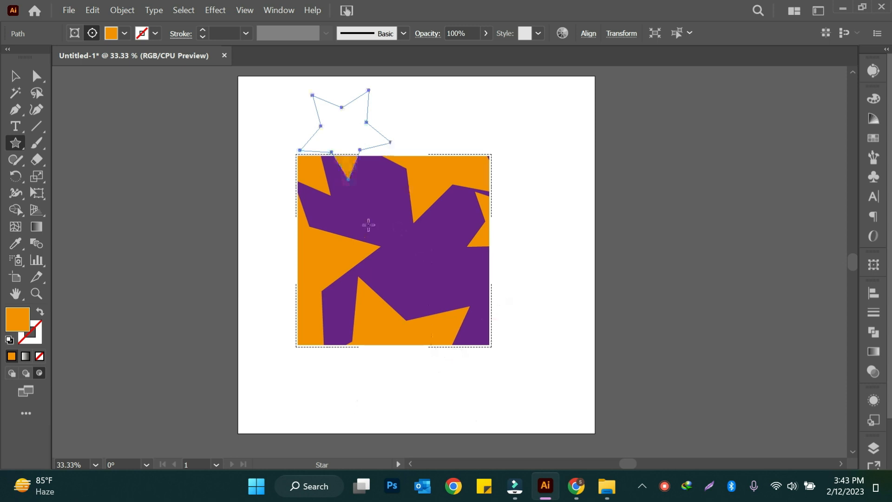
{"action": "left_click_drag", "start_coordinate": [385, 223], "coordinate": [441, 299]}
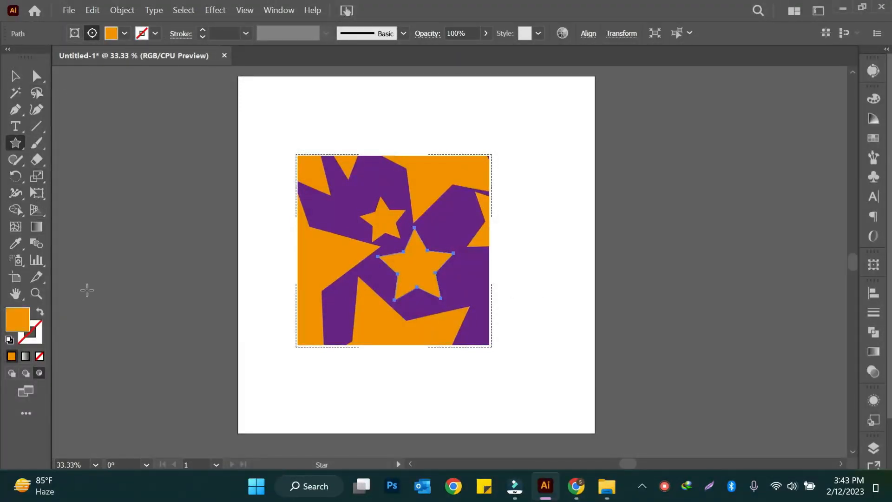
{"action": "left_click", "coordinate": [40, 312]}
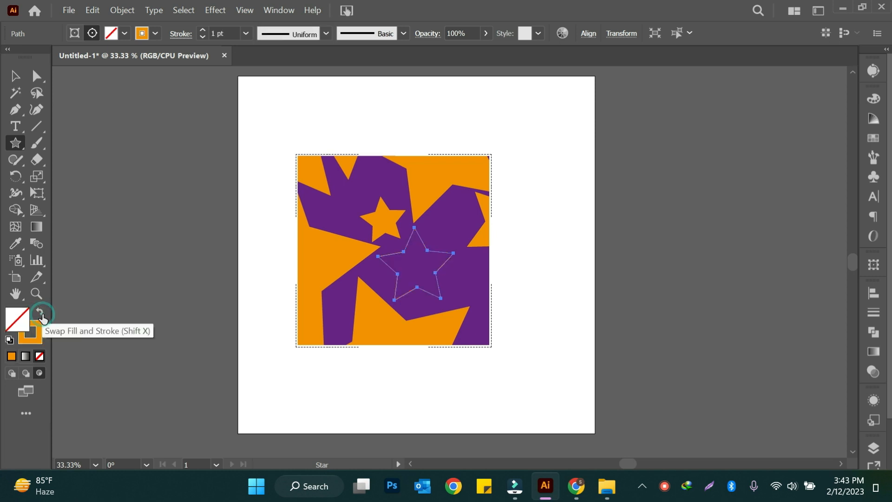
- Draw an unfilled circle over the square's upper left corner and give it a dark magenta 4 pt stroke
{"action": "left_click", "coordinate": [17, 147]}
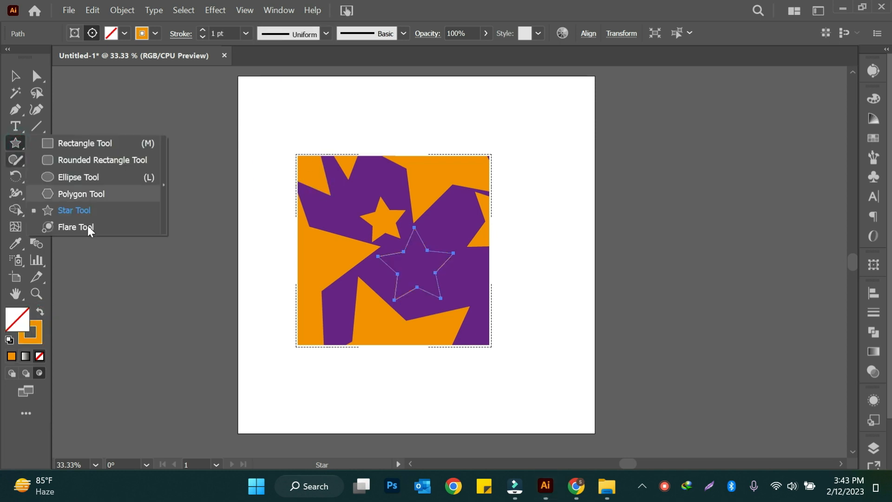
{"action": "left_click", "coordinate": [79, 176]}
{"action": "left_click_drag", "start_coordinate": [274, 138], "coordinate": [402, 264]}
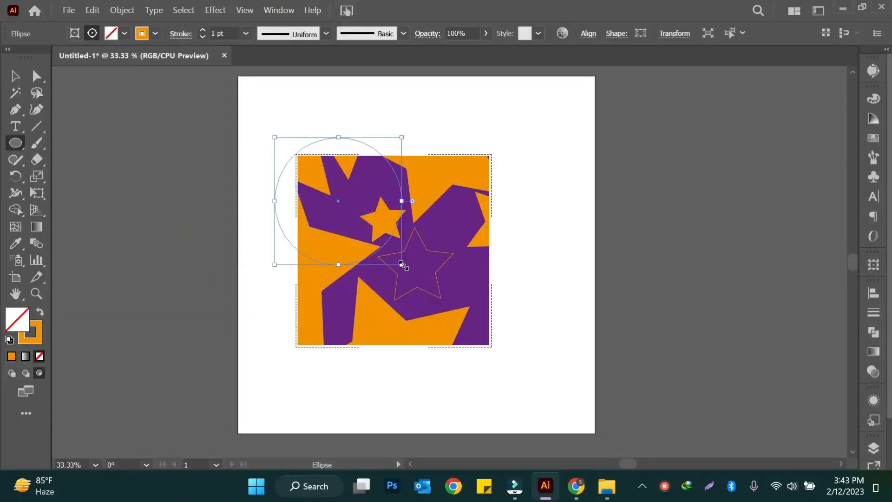
{"action": "left_click", "coordinate": [156, 33]}
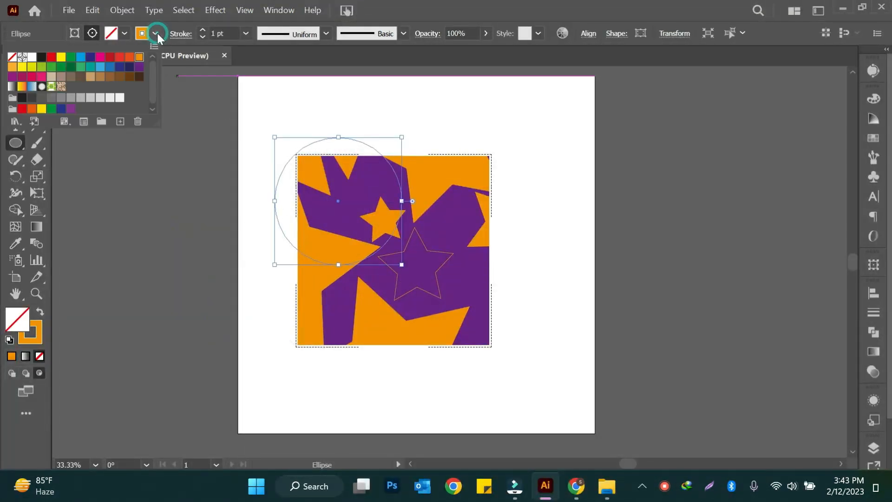
{"action": "left_click", "coordinate": [22, 76]}
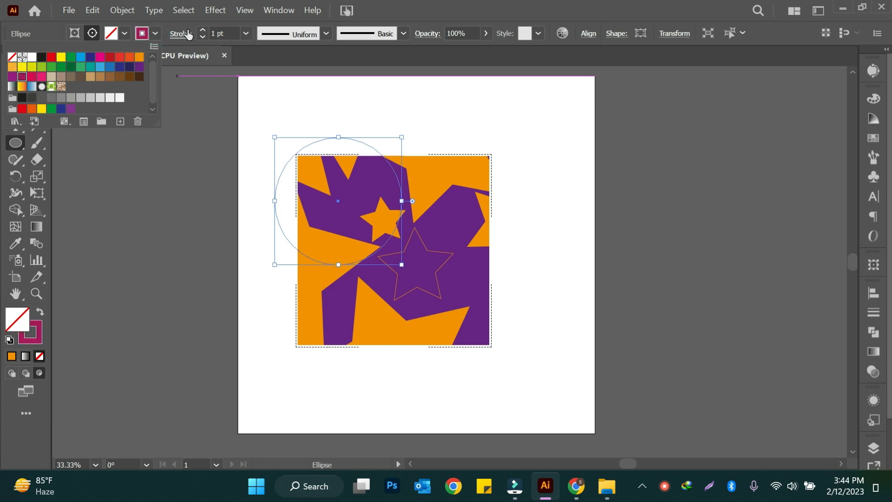
{"action": "left_click", "coordinate": [202, 30]}
{"action": "left_click", "coordinate": [203, 30]}
{"action": "left_click", "coordinate": [203, 29]}
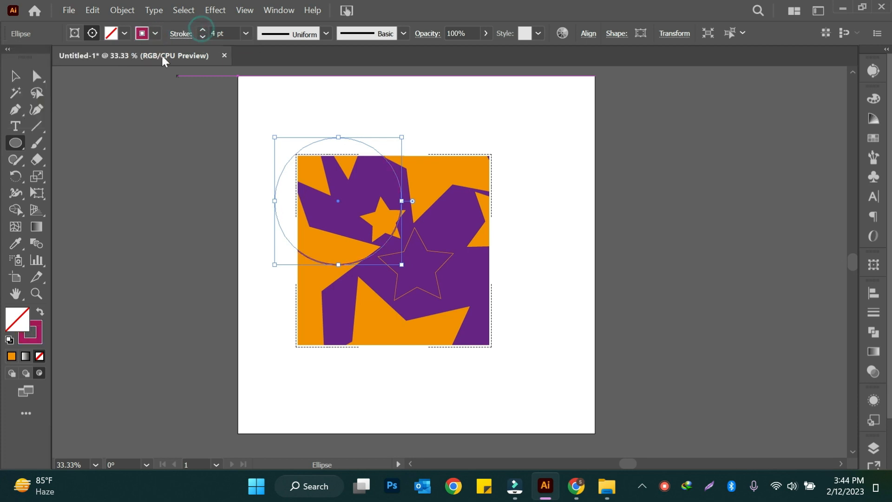
- Draw five more outlined ellipses overlapping the square's corners and right edge, using the same dark magenta stroke
{"action": "left_click_drag", "start_coordinate": [469, 273], "coordinate": [588, 382]}
{"action": "left_click_drag", "start_coordinate": [416, 176], "coordinate": [556, 277]}
{"action": "left_click_drag", "start_coordinate": [413, 101], "coordinate": [512, 218]}
{"action": "left_click_drag", "start_coordinate": [260, 119], "coordinate": [368, 222]}
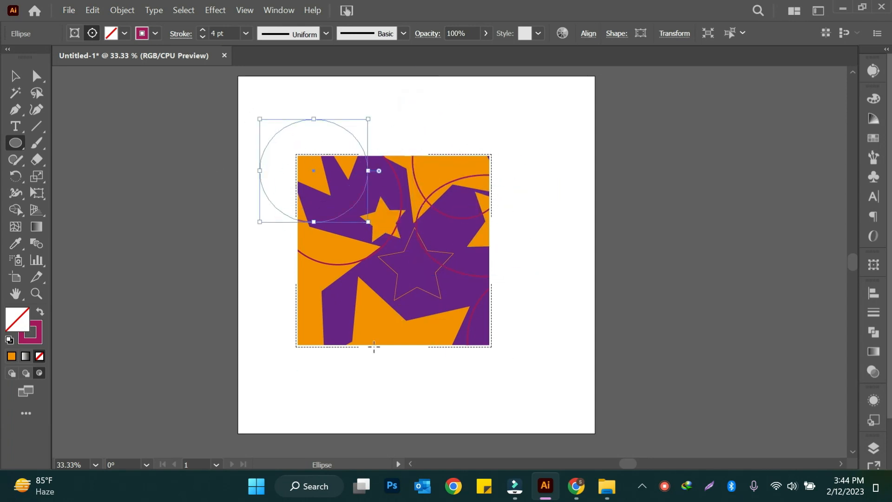
{"action": "left_click_drag", "start_coordinate": [278, 271], "coordinate": [397, 411]}
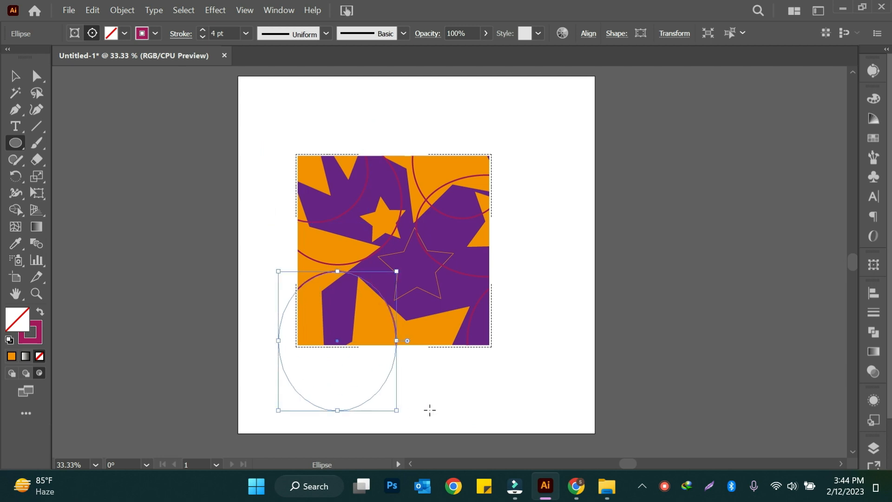
{"action": "left_click", "coordinate": [14, 76]}
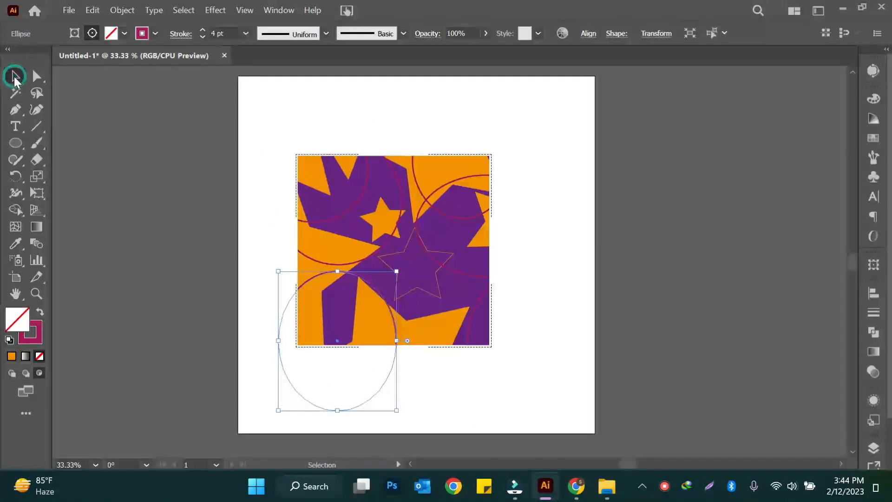
- Draw a large rectangle on the artboard and swap its stroke and fill so it becomes solid dark magenta
{"action": "left_click", "coordinate": [268, 173]}
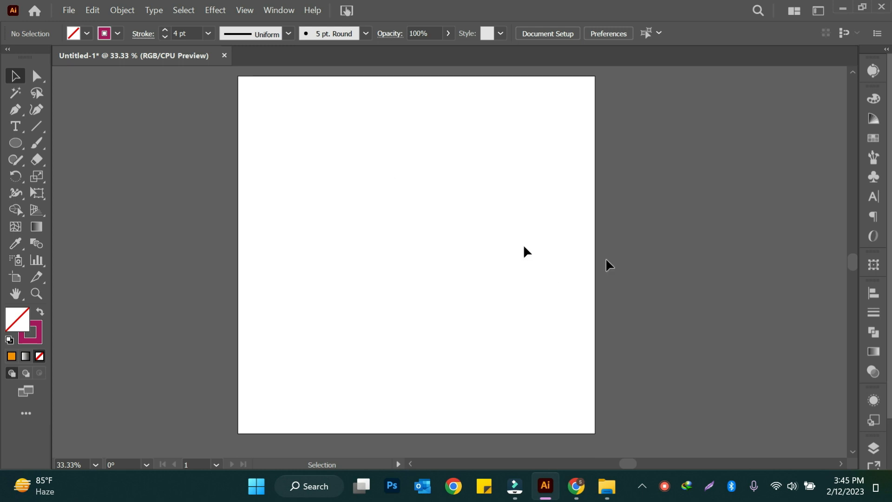
{"action": "left_click", "coordinate": [15, 124]}
{"action": "left_click", "coordinate": [75, 141]}
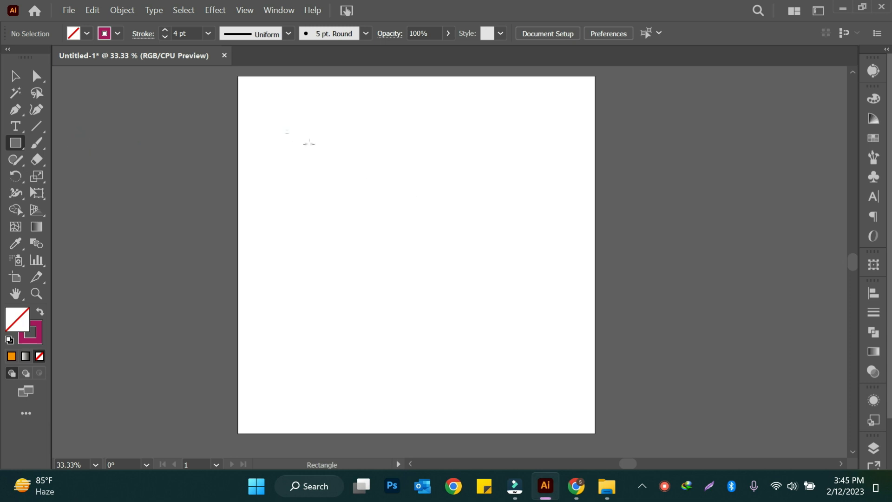
{"action": "mouse_move", "coordinate": [287, 130]}
{"action": "left_mouse_down"}
{"action": "mouse_move", "coordinate": [482, 313]}
{"action": "mouse_move", "coordinate": [512, 369]}
{"action": "left_mouse_up"}
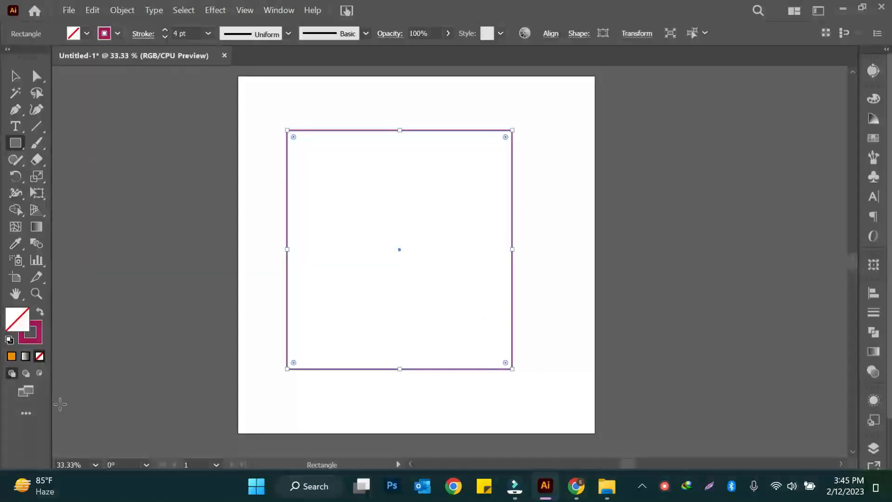
{"action": "left_click", "coordinate": [39, 313]}
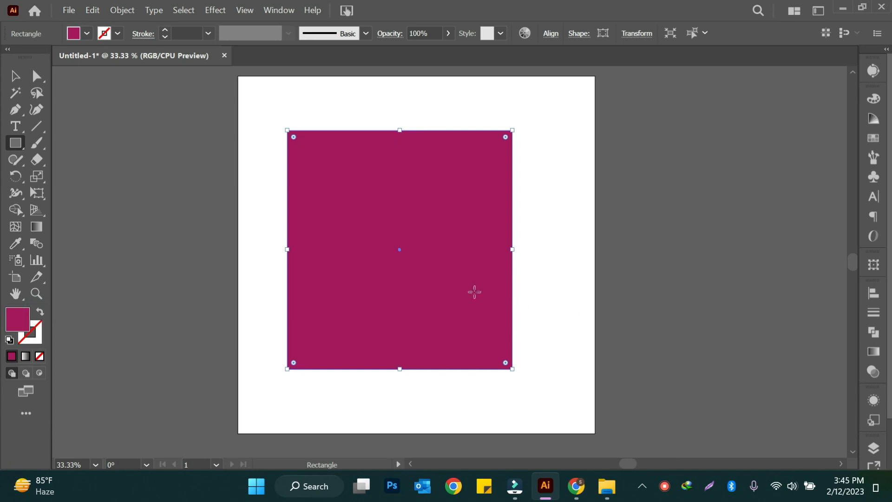
{"action": "left_click", "coordinate": [14, 74]}
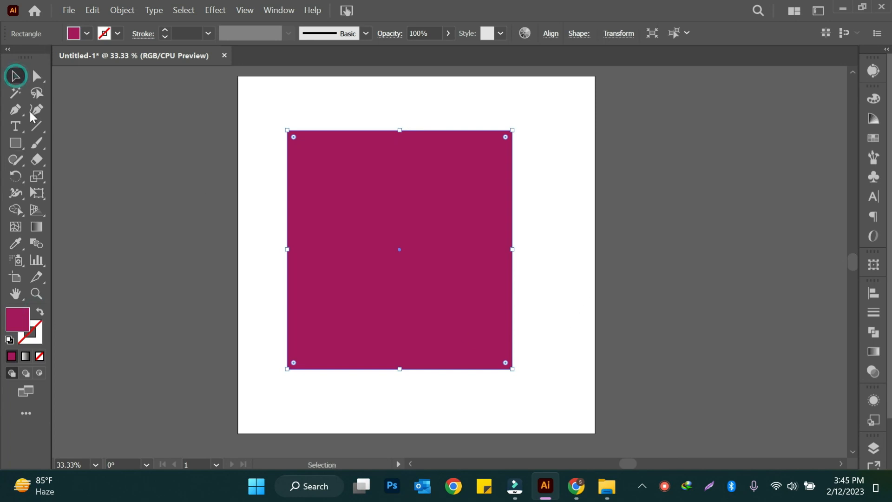
- Make the hidden landscape image at the bottom of the layer stack visible and select it on the artboard
{"action": "left_click", "coordinate": [874, 448]}
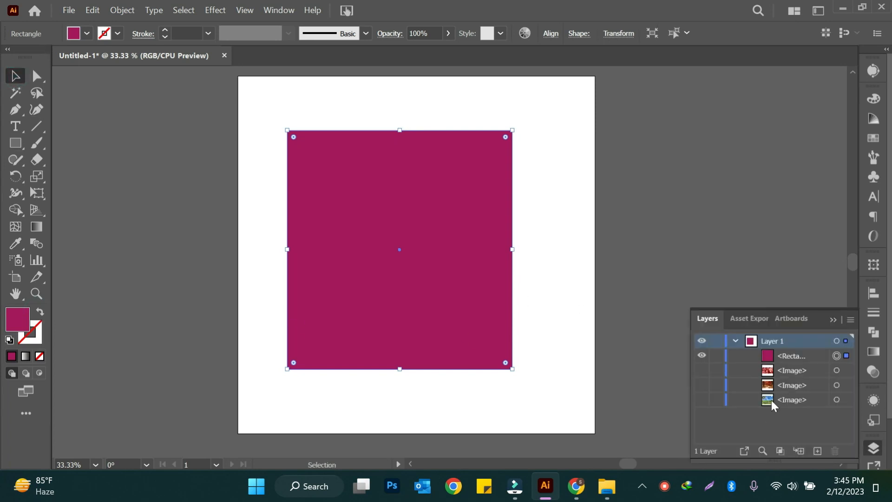
{"action": "left_click", "coordinate": [770, 401]}
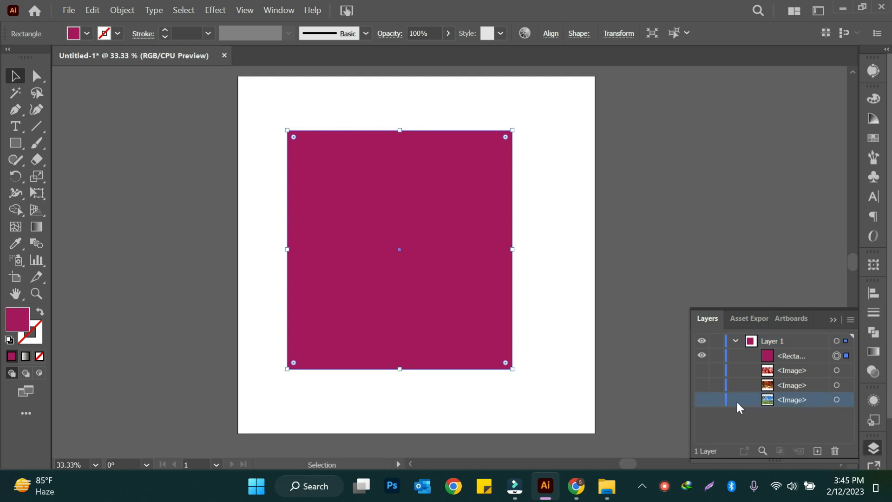
{"action": "left_click", "coordinate": [701, 400]}
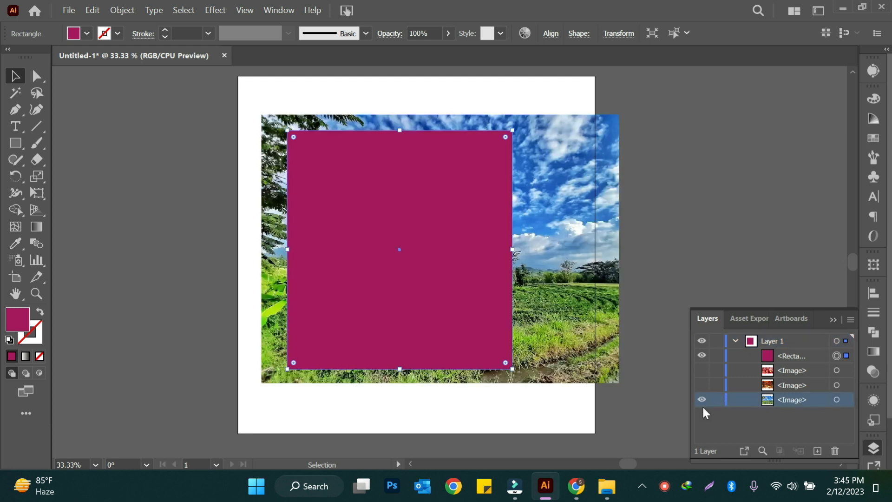
{"action": "left_click", "coordinate": [579, 229]}
{"action": "left_click", "coordinate": [874, 448]}
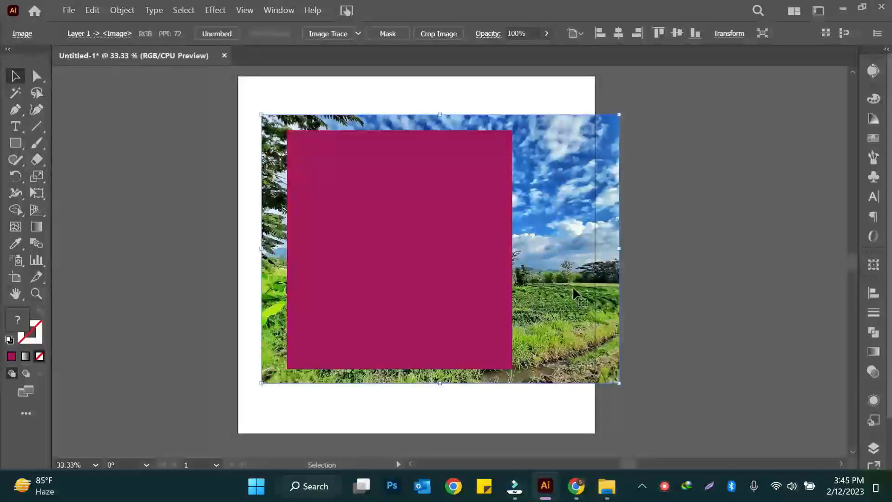
- Duplicate the landscape image off the artboard's left side, then reposition the original and the rectangle so the image extends around the rectangle
{"action": "left_click_drag", "start_coordinate": [590, 159], "coordinate": [108, 242]}
{"action": "left_click", "coordinate": [582, 249]}
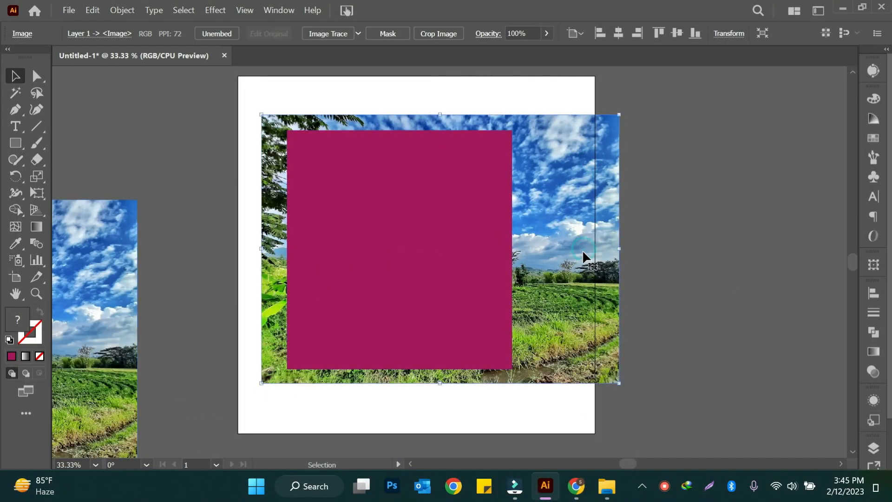
{"action": "left_click_drag", "start_coordinate": [565, 211], "coordinate": [527, 202]}
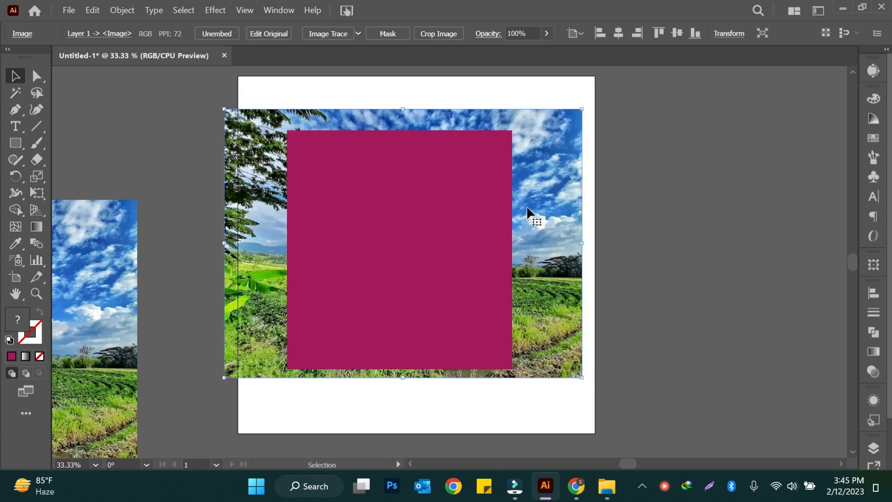
{"action": "left_click_drag", "start_coordinate": [452, 298], "coordinate": [452, 293]}
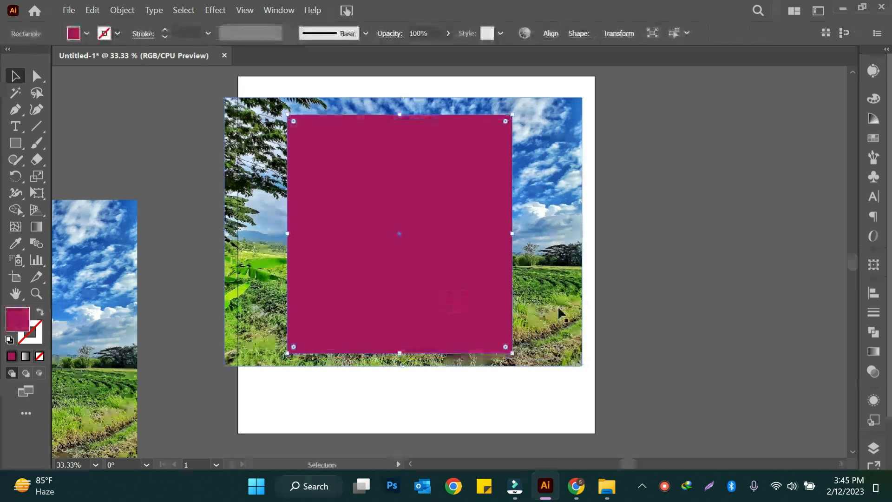
{"action": "left_click_drag", "start_coordinate": [558, 261], "coordinate": [560, 267]}
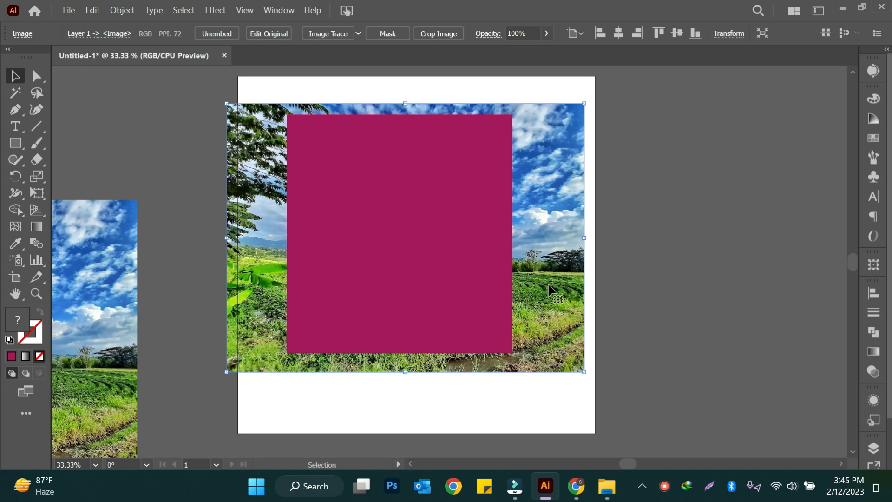
- Select the magenta rectangle together with the landscape image behind it and make a clipping mask
{"action": "left_click", "coordinate": [449, 258]}
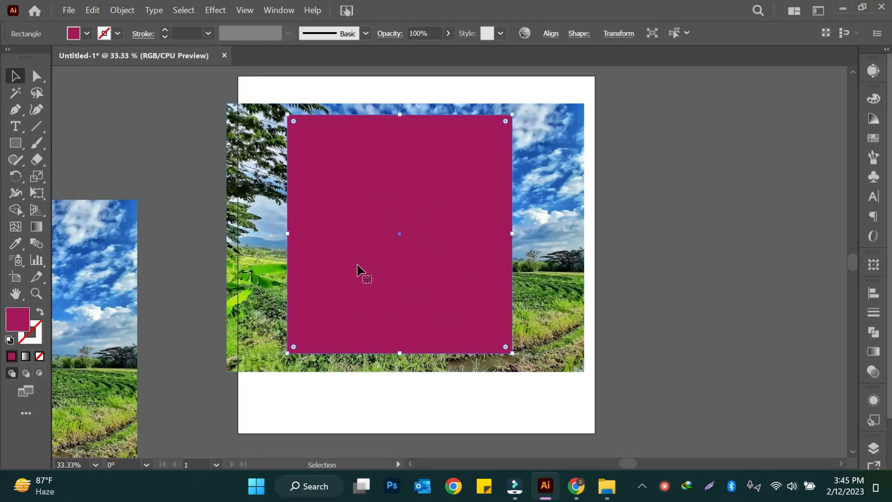
{"action": "left_click", "coordinate": [566, 295]}
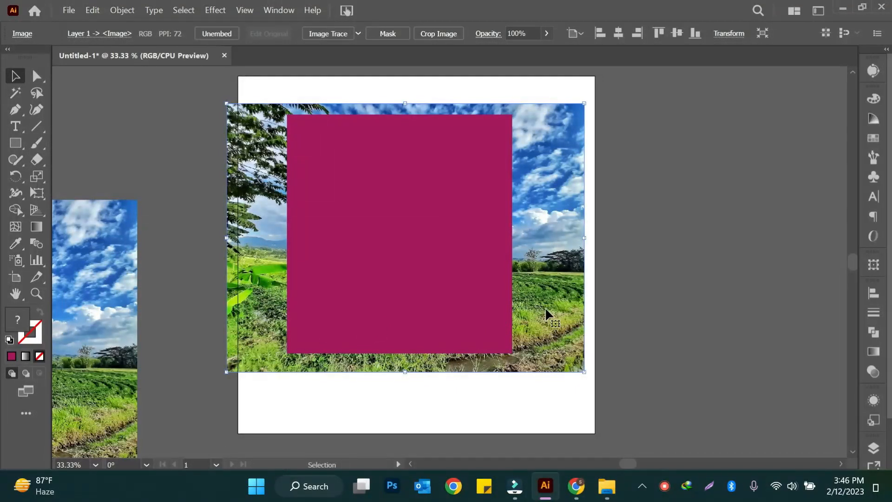
{"action": "left_click_drag", "start_coordinate": [238, 92], "coordinate": [551, 330]}
{"action": "right_click", "coordinate": [359, 235]}
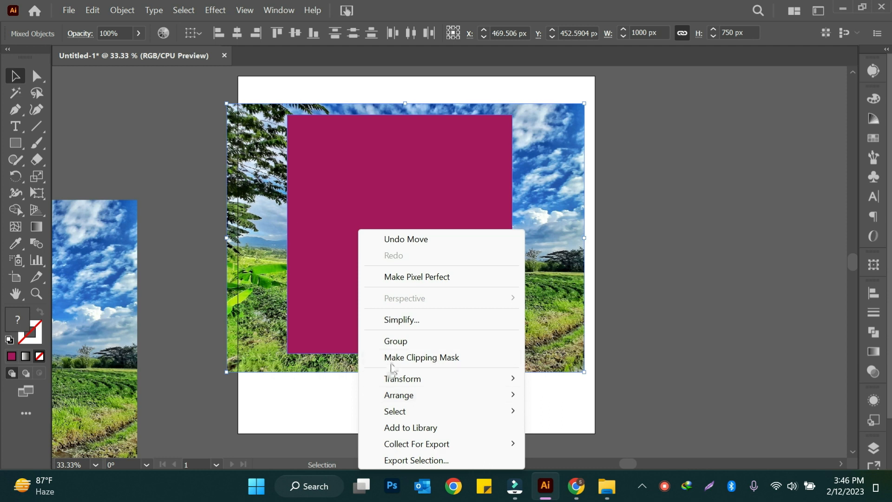
{"action": "left_click", "coordinate": [469, 357]}
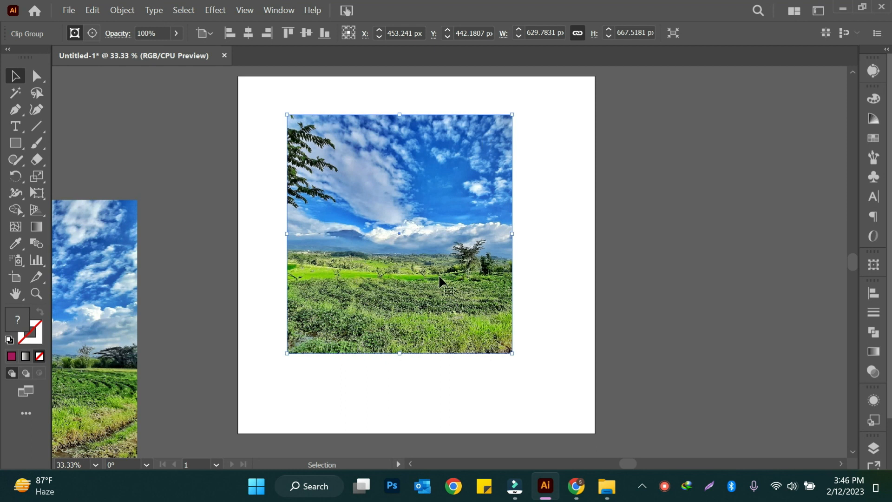
- Undo the landscape clipping mask and deselect everything
{"action": "key", "text": "a"}
{"action": "key", "text": "ctrl+z"}
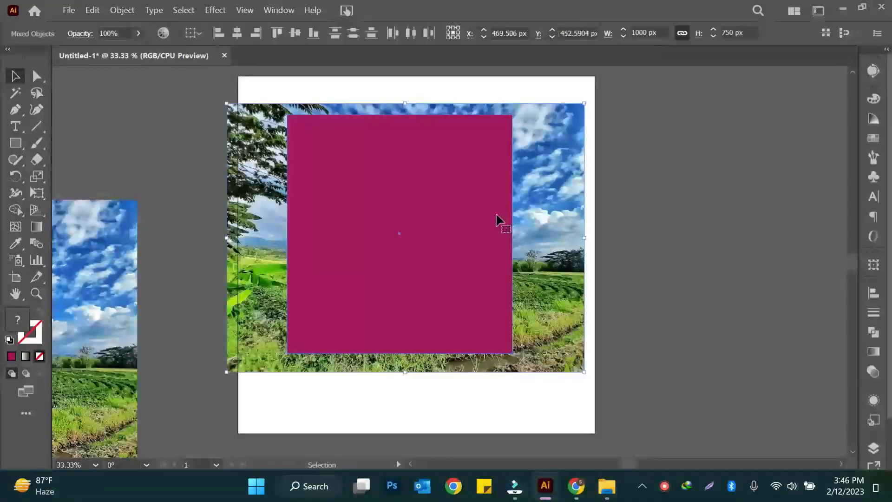
{"action": "left_click", "coordinate": [674, 228]}
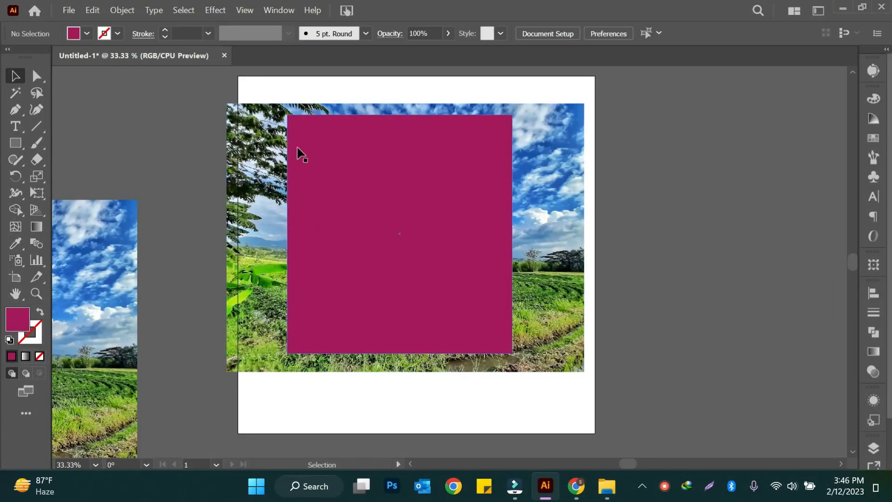
- Clip the landscape image to the magenta rectangle again and move the clipped picture off the artboard's right side
{"action": "left_click_drag", "start_coordinate": [303, 99], "coordinate": [525, 274]}
{"action": "left_click", "coordinate": [122, 11]}
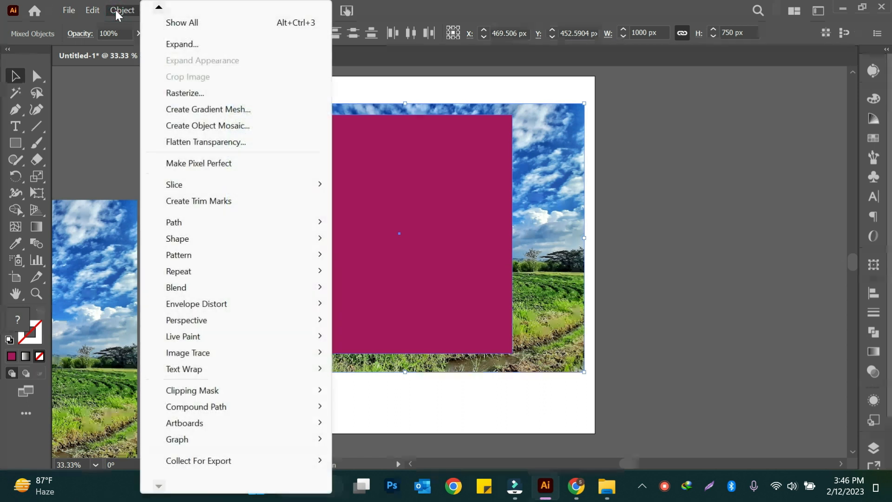
{"action": "mouse_move", "coordinate": [190, 394]}
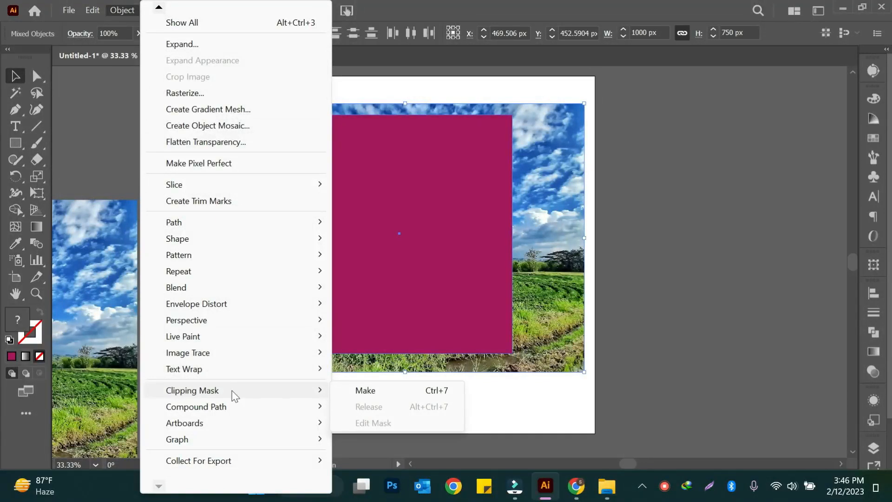
{"action": "left_click", "coordinate": [373, 391]}
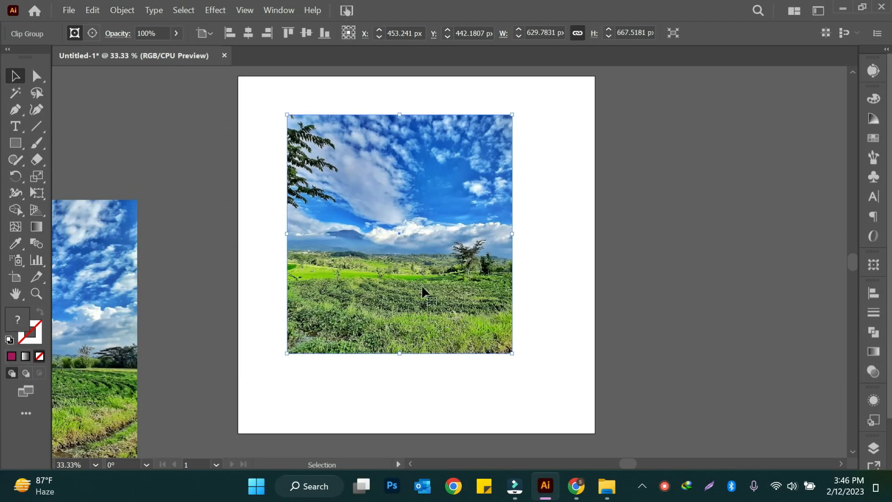
{"action": "left_click_drag", "start_coordinate": [446, 256], "coordinate": [734, 233]}
- Add the text APPLE to the artboard and scale it up to span most of the artboard's width
{"action": "left_click", "coordinate": [16, 128]}
{"action": "left_click", "coordinate": [274, 172]}
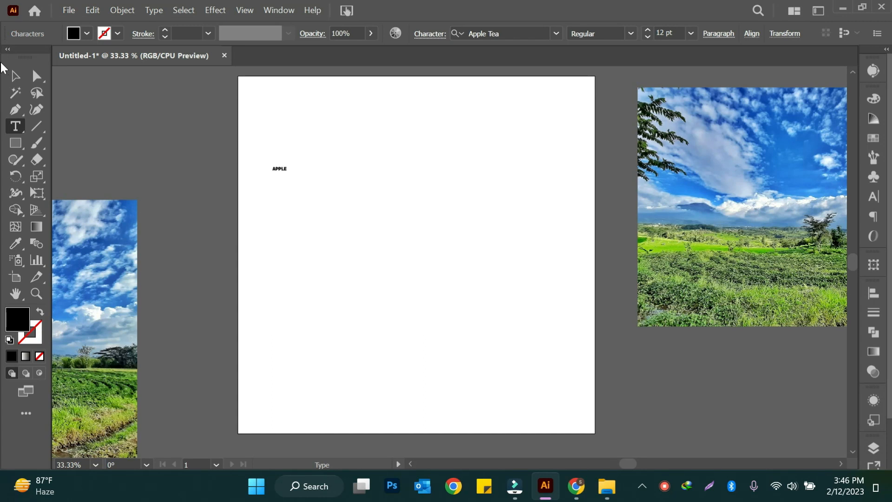
{"action": "left_click", "coordinate": [15, 76]}
{"action": "left_click_drag", "start_coordinate": [289, 174], "coordinate": [569, 339]}
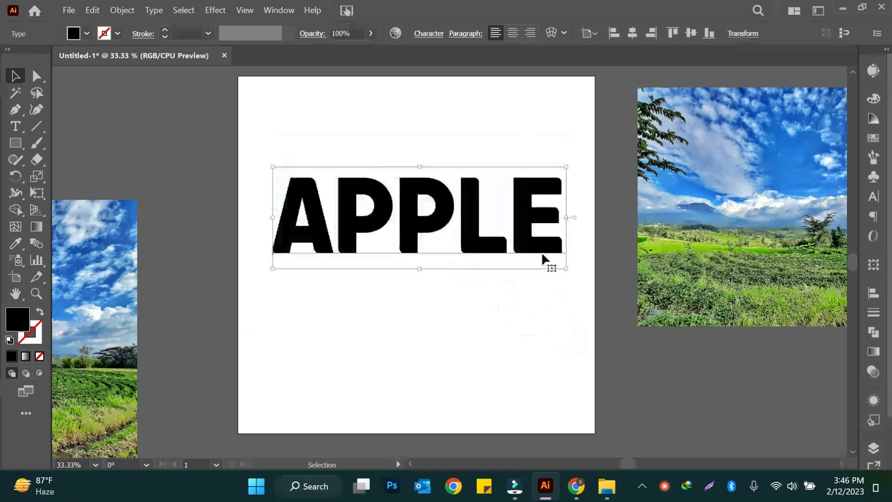
{"action": "left_click_drag", "start_coordinate": [542, 258], "coordinate": [468, 427]}
{"action": "left_click_drag", "start_coordinate": [425, 377], "coordinate": [382, 444]}
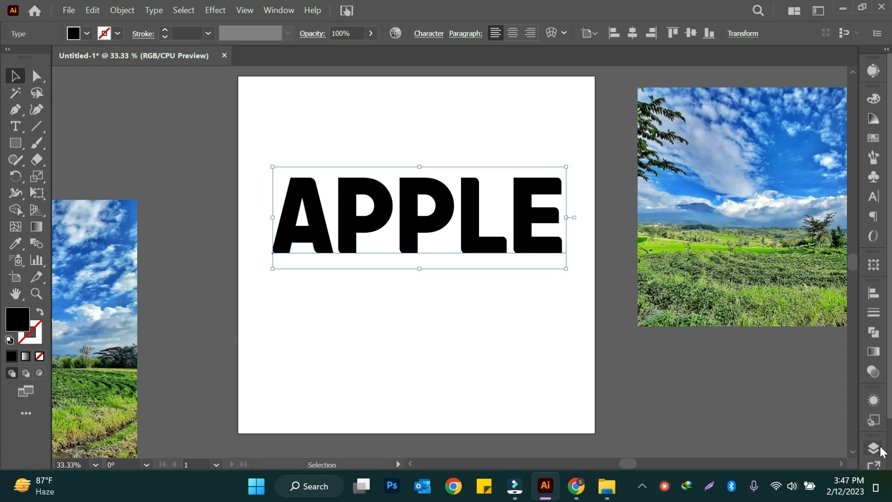
- Make the hidden red apples image visible and position it so it fully covers the area behind the APPLE text
{"action": "left_click", "coordinate": [880, 448]}
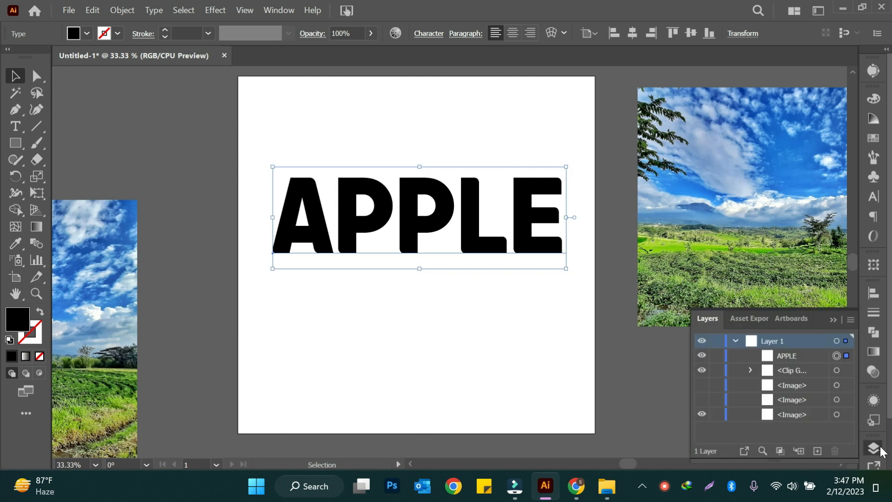
{"action": "left_click", "coordinate": [702, 385]}
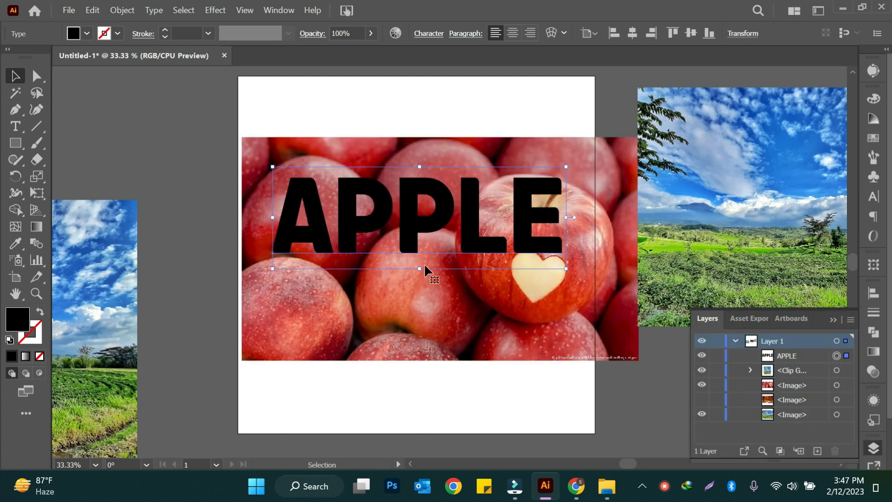
{"action": "left_click_drag", "start_coordinate": [526, 354], "coordinate": [497, 361]}
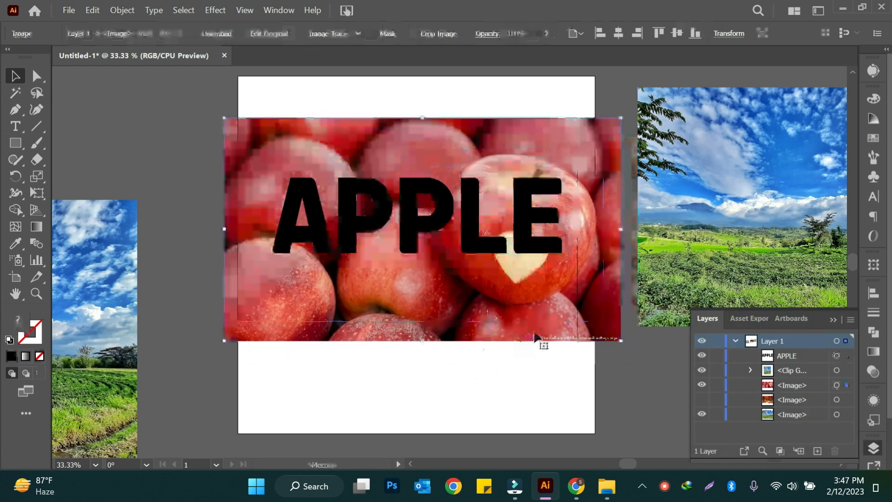
{"action": "left_click_drag", "start_coordinate": [539, 313], "coordinate": [553, 344]}
{"action": "left_click", "coordinate": [640, 406]}
- Select the APPLE text and the apples image together and make a clipping mask
{"action": "left_click_drag", "start_coordinate": [249, 109], "coordinate": [454, 307]}
{"action": "right_click", "coordinate": [454, 302]}
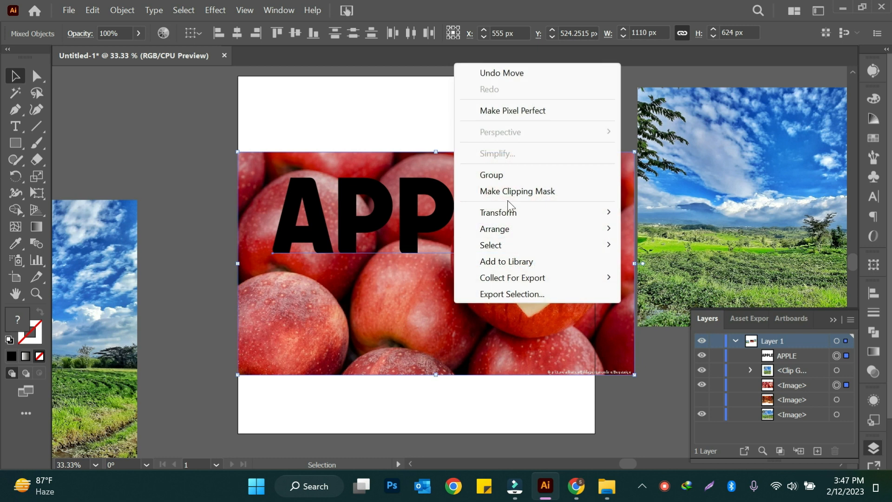
{"action": "left_click", "coordinate": [506, 189]}
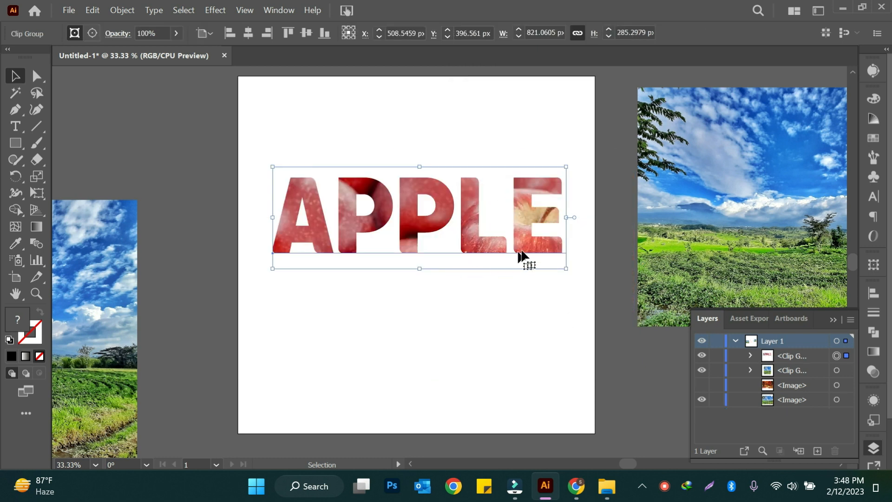
- Move the clipped APPLE text lower on the artboard, then undo the last three changes
{"action": "left_click_drag", "start_coordinate": [524, 254], "coordinate": [524, 285]}
{"action": "key", "text": "ctrl+z"}
{"action": "key", "text": "ctrl+z"}
{"action": "key", "text": "ctrl+z"}
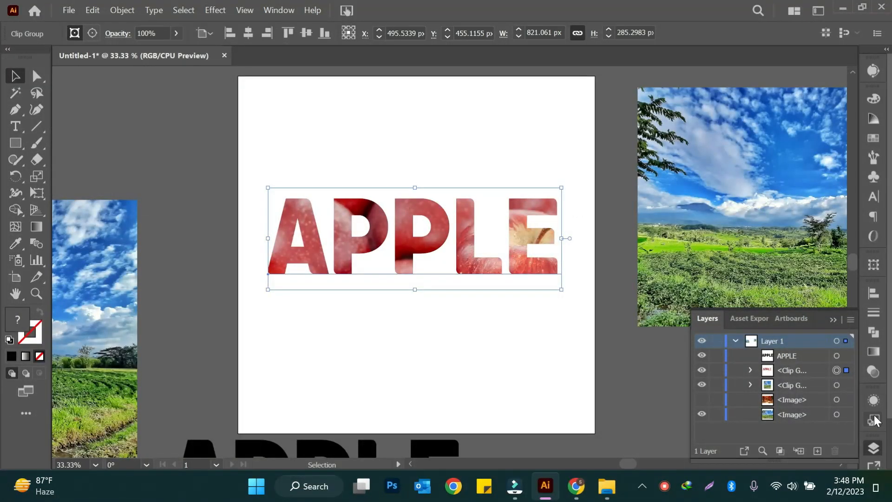
- Give the clipped APPLE text a dark magenta stroke with a weight of 4 pt
{"action": "left_click", "coordinate": [873, 372]}
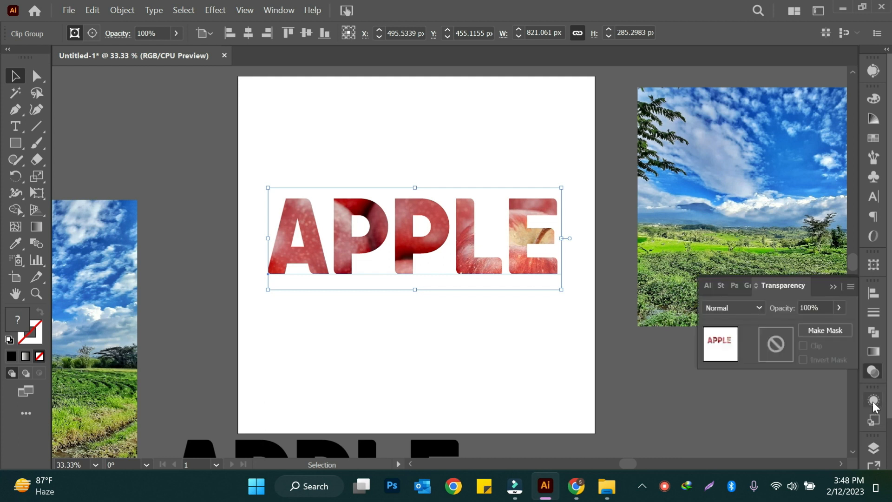
{"action": "left_click", "coordinate": [873, 401]}
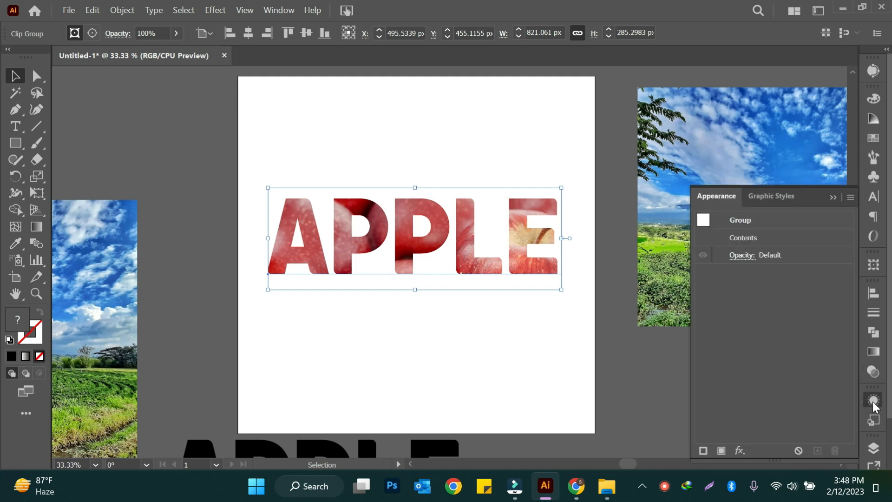
{"action": "left_click", "coordinate": [874, 371]}
{"action": "left_click", "coordinate": [721, 284]}
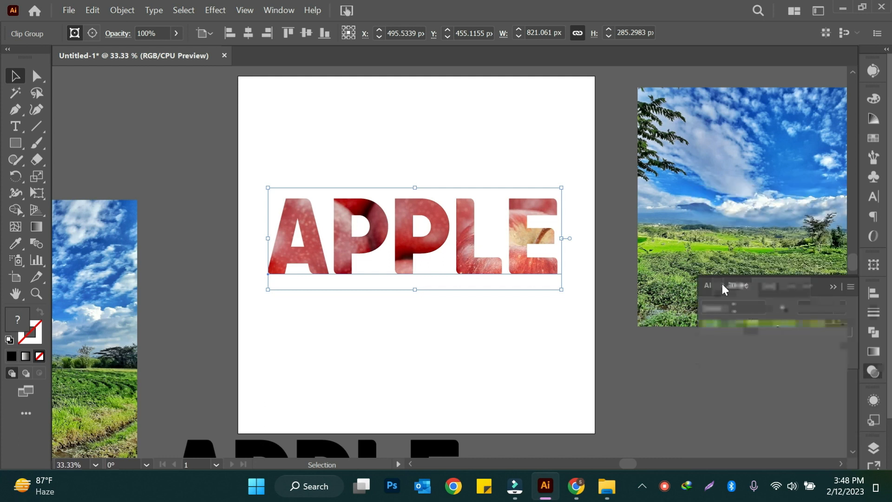
{"action": "left_click", "coordinate": [734, 302]}
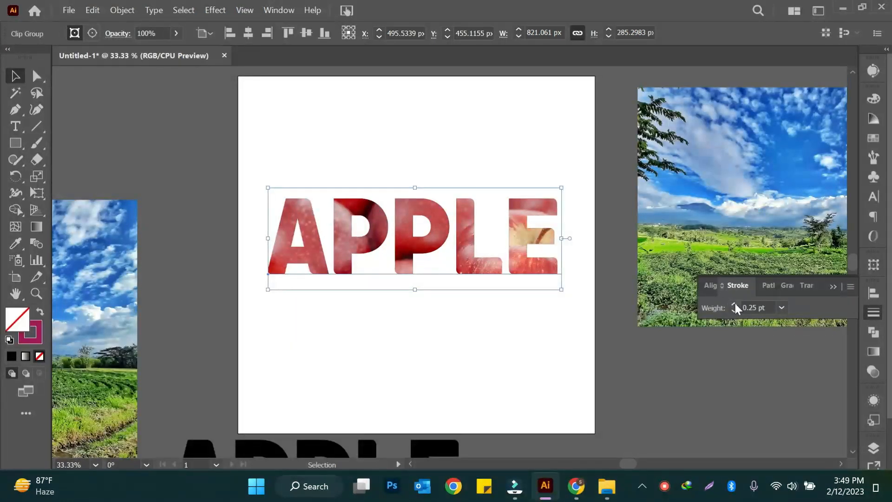
{"action": "left_click", "coordinate": [734, 303]}
{"action": "left_click", "coordinate": [734, 303]}
{"action": "left_click", "coordinate": [734, 303]}
{"action": "left_click", "coordinate": [734, 303]}
{"action": "left_click", "coordinate": [734, 303]}
{"action": "left_click", "coordinate": [734, 303]}
{"action": "left_click", "coordinate": [735, 311]}
{"action": "left_click", "coordinate": [734, 311]}
{"action": "left_click", "coordinate": [735, 311]}
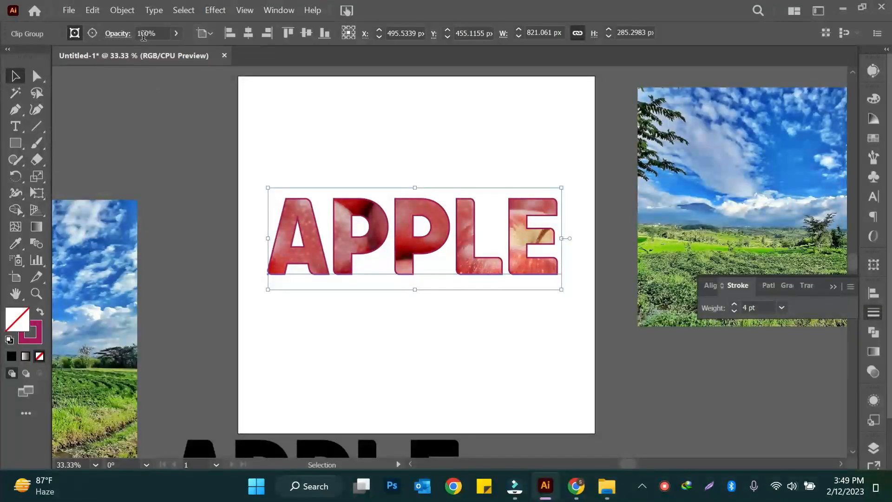
- Change the stroke colour of the clipped APPLE text to blue 3312FC and deselect it
{"action": "double_click", "coordinate": [39, 341]}
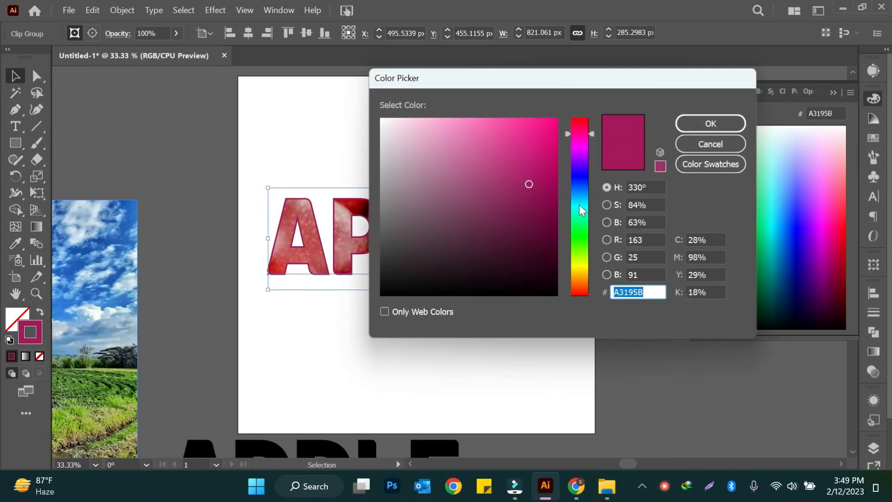
{"action": "left_click", "coordinate": [580, 205]}
{"action": "left_click", "coordinate": [580, 173]}
{"action": "left_click", "coordinate": [545, 120]}
{"action": "left_click", "coordinate": [735, 131]}
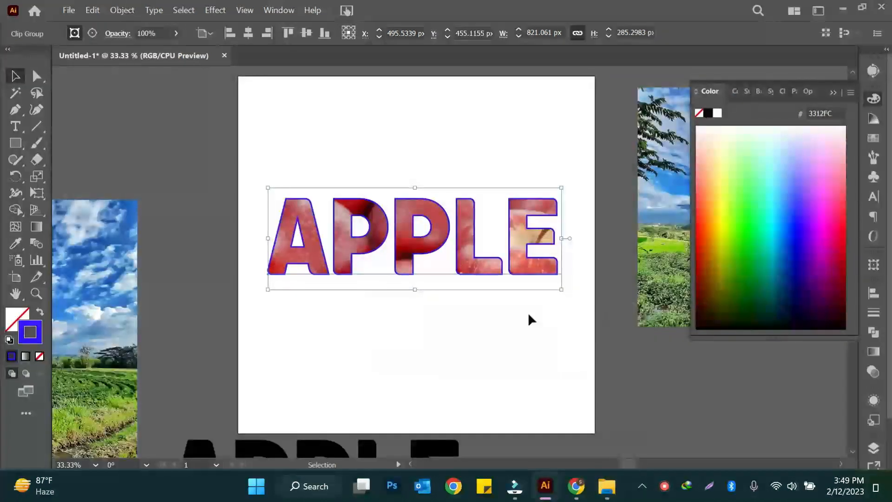
{"action": "left_click", "coordinate": [501, 336]}
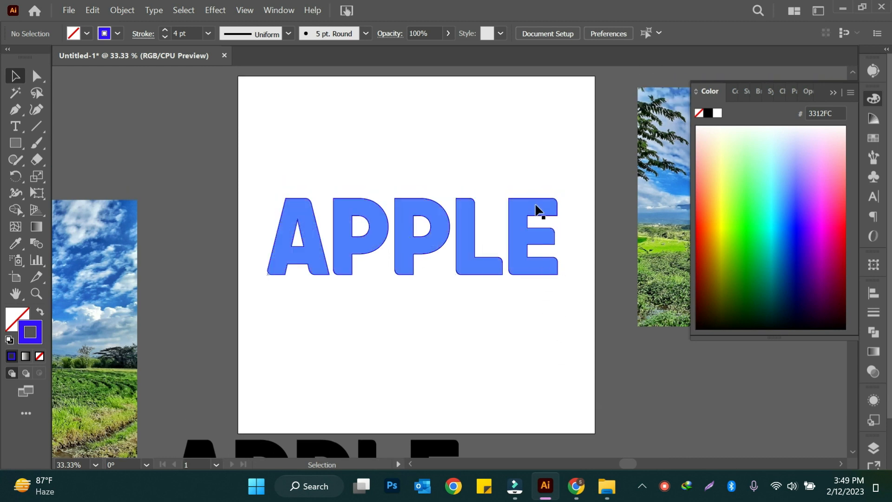
- Put a copy of the blue-stroked APPLE left of the artboard, then replace the original with a copy of the black APPLE text
{"action": "left_click_drag", "start_coordinate": [538, 210], "coordinate": [86, 105]}
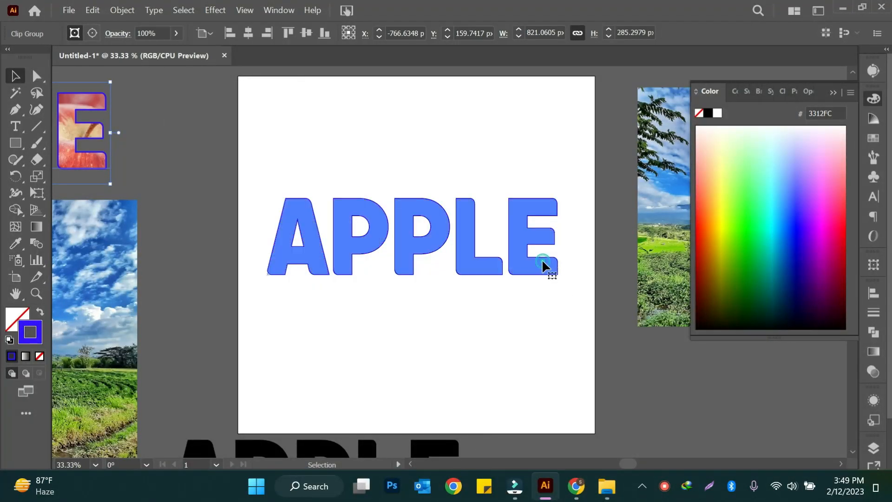
{"action": "left_click", "coordinate": [544, 265]}
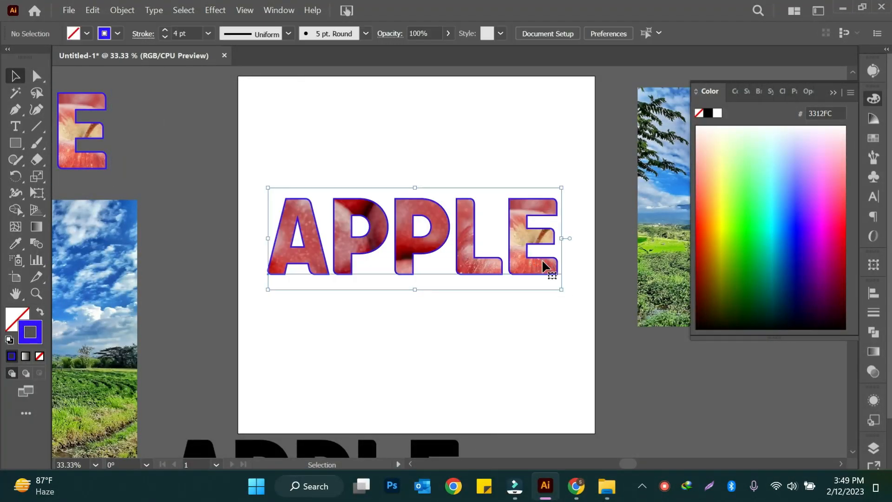
{"action": "left_click_drag", "start_coordinate": [513, 256], "coordinate": [452, 450]}
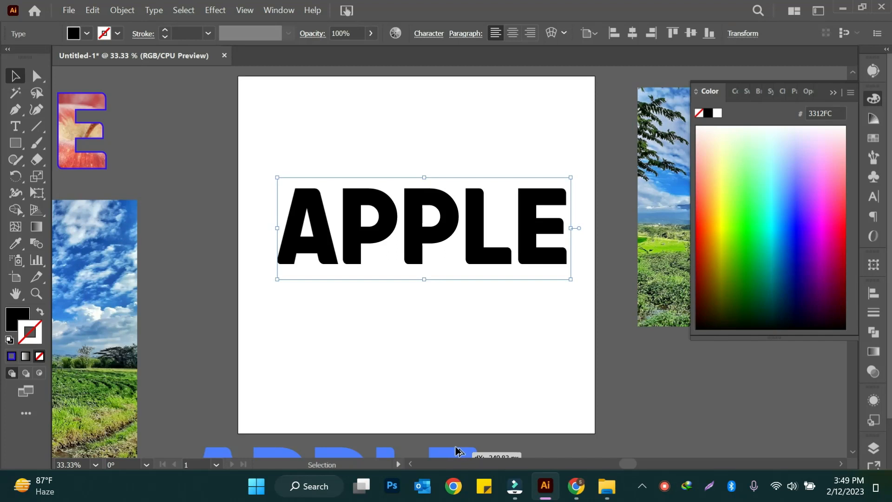
- Try converting the black APPLE text to outlines, then undo the conversion
{"action": "right_click", "coordinate": [477, 263]}
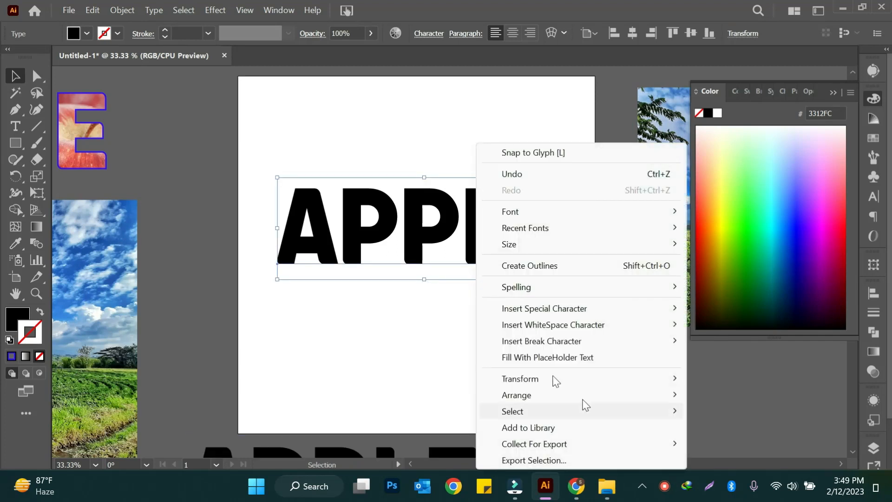
{"action": "left_click", "coordinate": [542, 262]}
{"action": "key", "text": "ctrl+z"}
- Position the black APPLE text over the green field of the landscape image, keeping a copy of the image left of the artboard
{"action": "left_click_drag", "start_coordinate": [544, 263], "coordinate": [537, 357]}
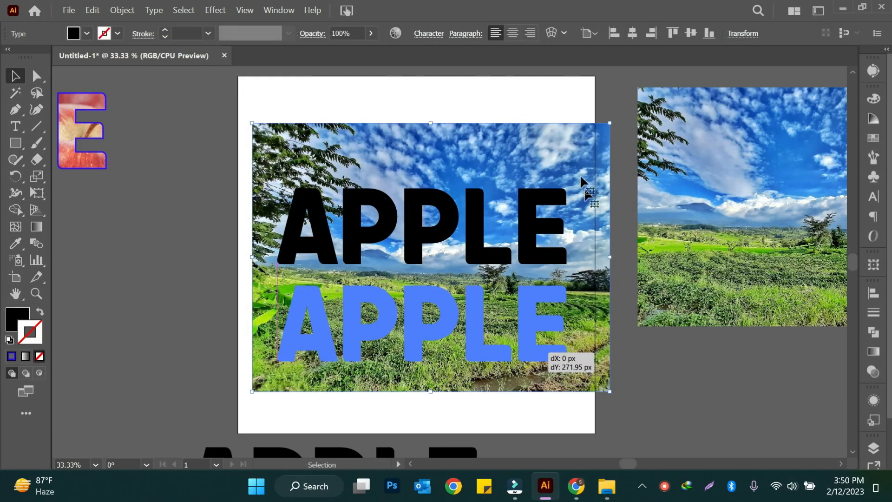
{"action": "left_click_drag", "start_coordinate": [576, 149], "coordinate": [122, 247]}
{"action": "left_click_drag", "start_coordinate": [531, 358], "coordinate": [533, 361]}
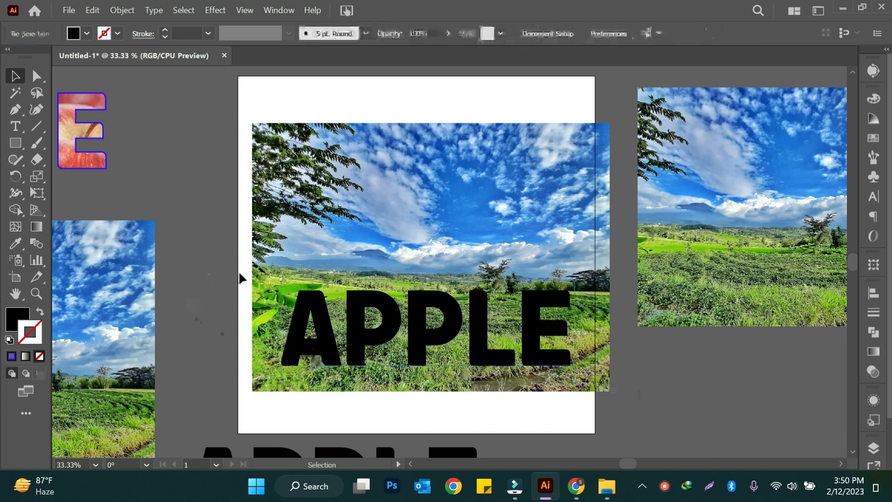
- Clip the landscape image to the black APPLE text with a clipping mask and move the result to the artboard's upper half
{"action": "left_click_drag", "start_coordinate": [241, 278], "coordinate": [591, 396]}
{"action": "right_click", "coordinate": [537, 308]}
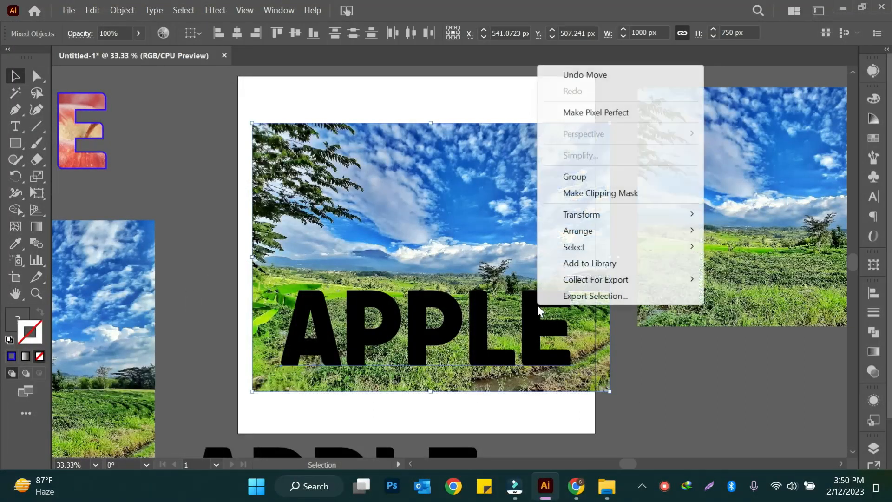
{"action": "left_click", "coordinate": [601, 193]}
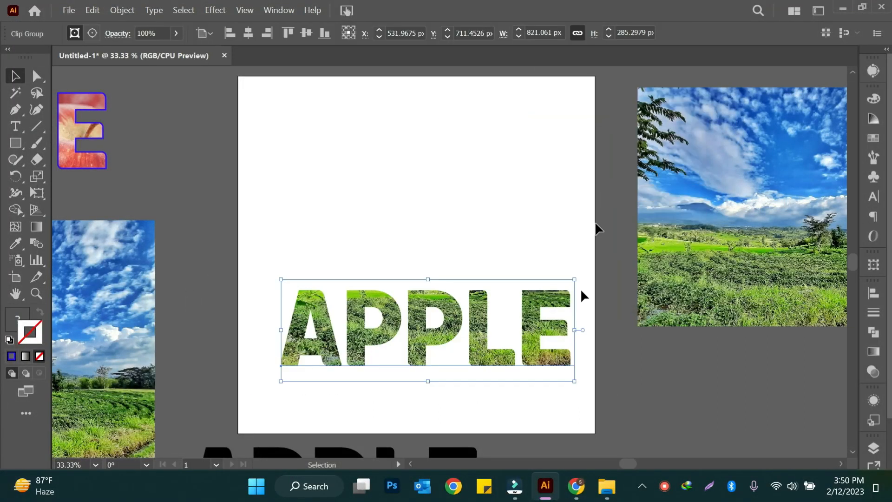
{"action": "left_click_drag", "start_coordinate": [552, 371], "coordinate": [539, 260]}
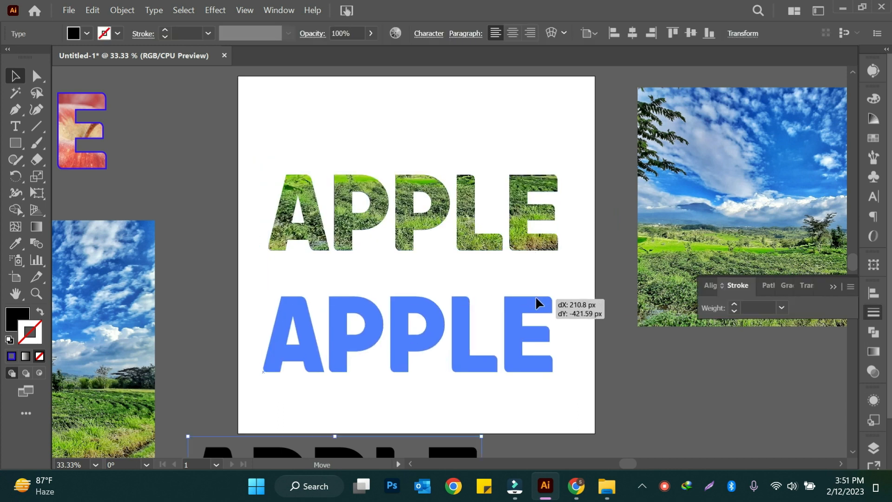
- Place black APPLE text below the landscape-filled word and convert it to outlines
{"action": "left_click_drag", "start_coordinate": [536, 298], "coordinate": [529, 294]}
{"action": "right_click", "coordinate": [534, 309]}
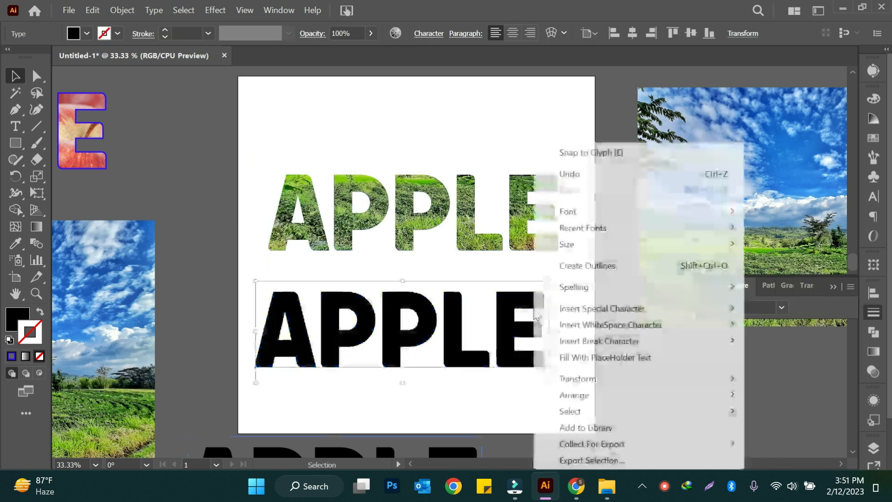
{"action": "left_click", "coordinate": [548, 265]}
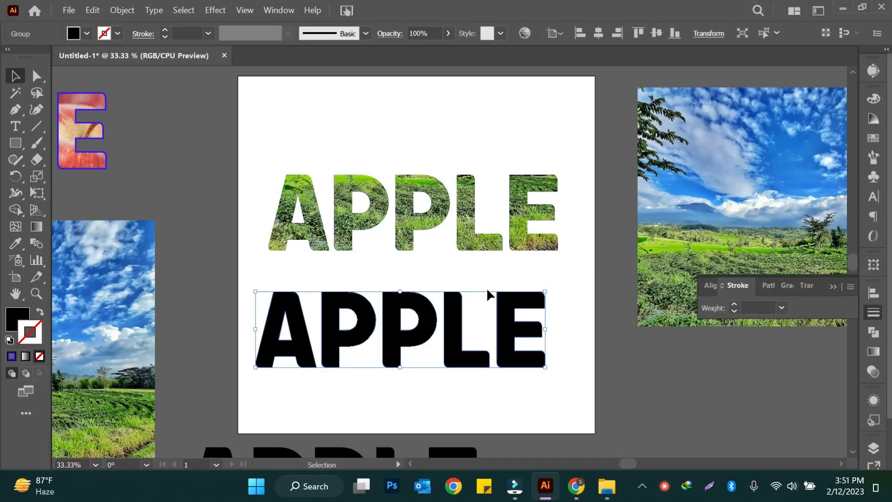
- Offset the outlined APPLE letters' paths by 5 px with miter joins and a miter limit of 4
{"action": "left_click", "coordinate": [130, 10]}
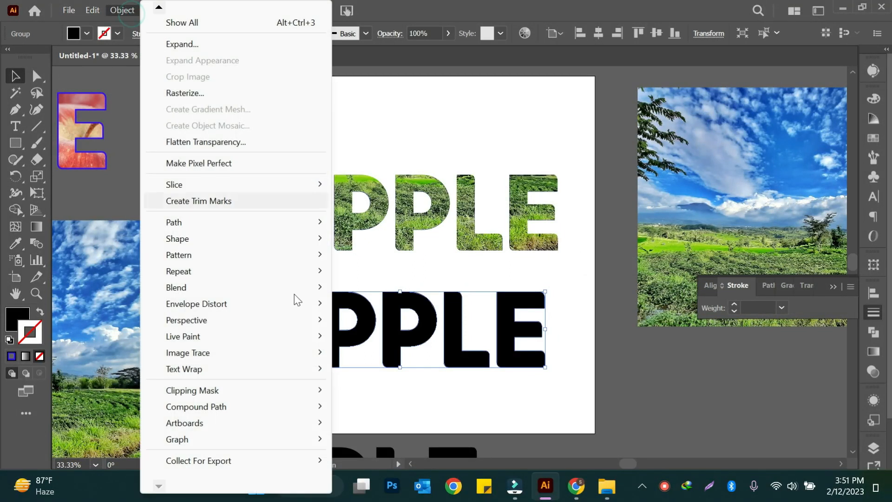
{"action": "left_click", "coordinate": [221, 220]}
{"action": "left_click", "coordinate": [387, 278]}
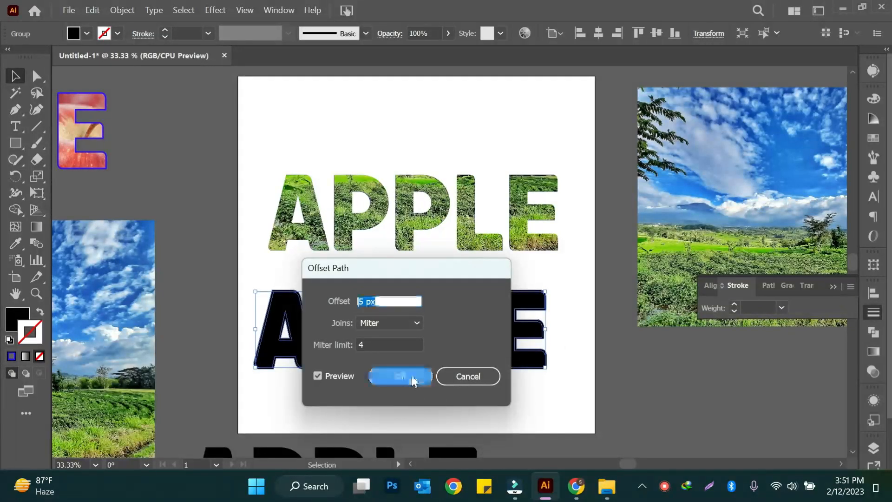
{"action": "left_click", "coordinate": [414, 377]}
- Move the offset black APPLE letters onto the landscape-filled word and send them to the back
{"action": "left_click_drag", "start_coordinate": [532, 375], "coordinate": [544, 254]}
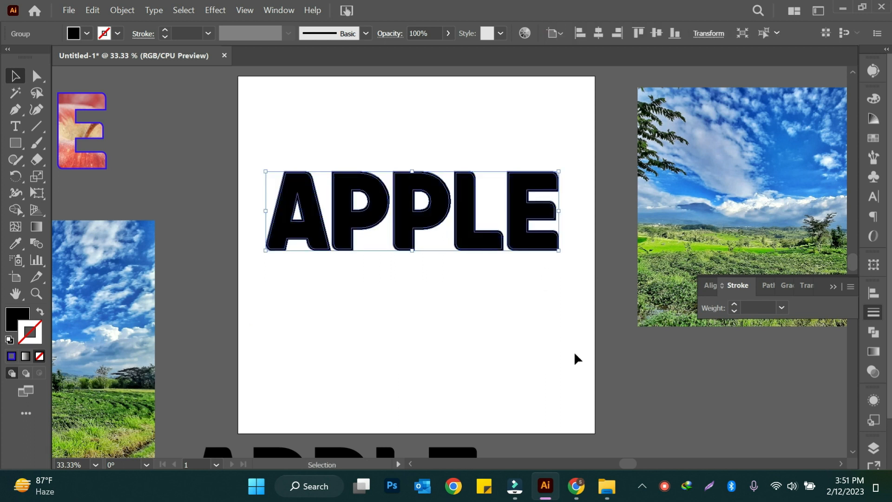
{"action": "right_click", "coordinate": [501, 365]}
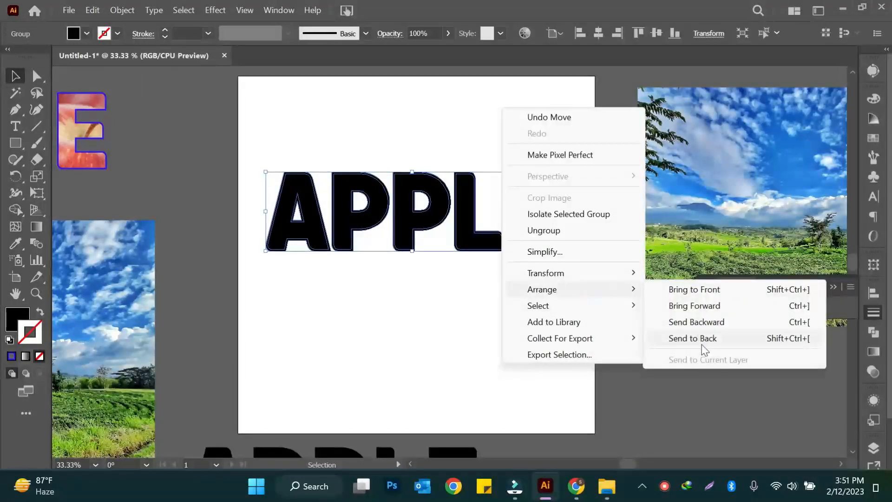
{"action": "left_click", "coordinate": [700, 346]}
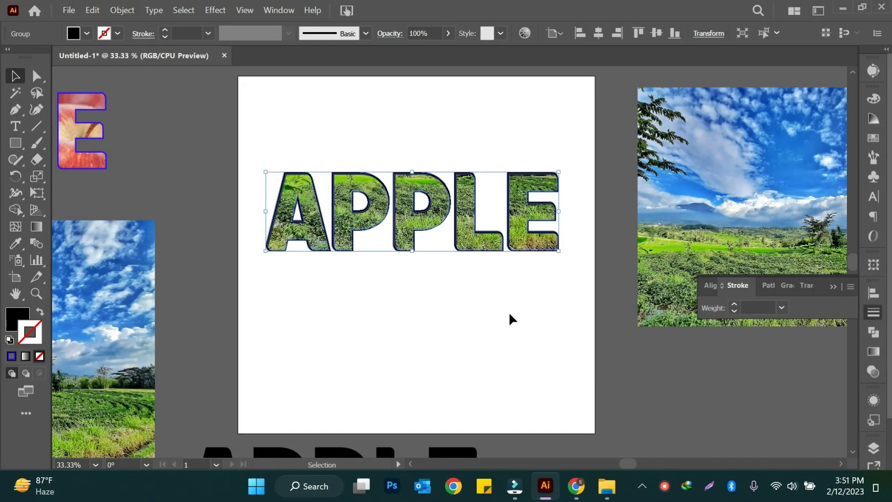
- Nudge the black offset letters until they form an even border around the landscape-filled APPLE, then deselect them
{"action": "key", "text": "z"}
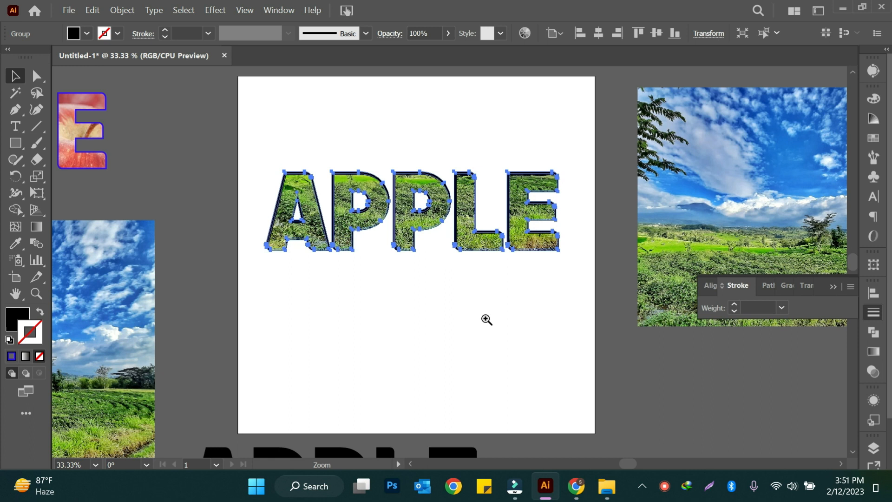
{"action": "left_click", "coordinate": [486, 319]}
{"action": "key", "text": "v"}
{"action": "scroll", "coordinate": [421, 289], "scroll_direction": "up", "scroll_amount": 3}
{"action": "key", "text": "Up"}
{"action": "key", "text": "Up"}
{"action": "key", "text": "Up"}
{"action": "key", "text": "Up"}
{"action": "key", "text": "Up"}
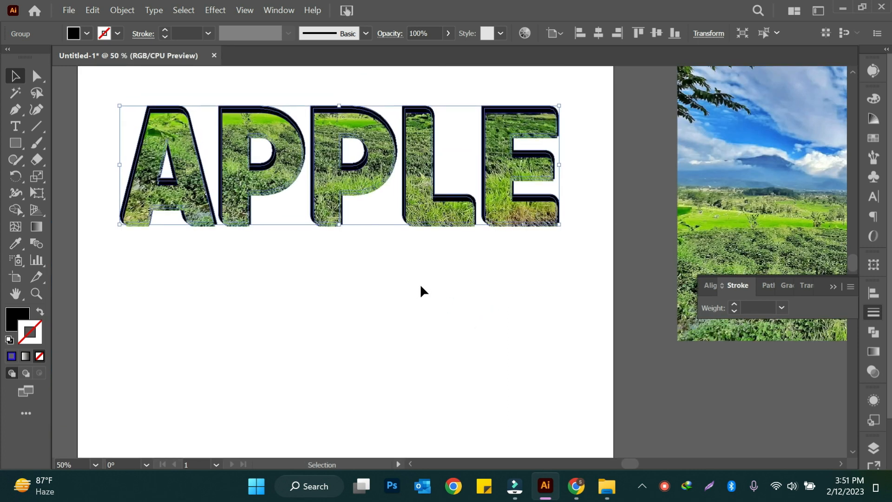
{"action": "key", "text": "Down"}
{"action": "key", "text": "Down"}
{"action": "key", "text": "Down"}
{"action": "key", "text": "Down"}
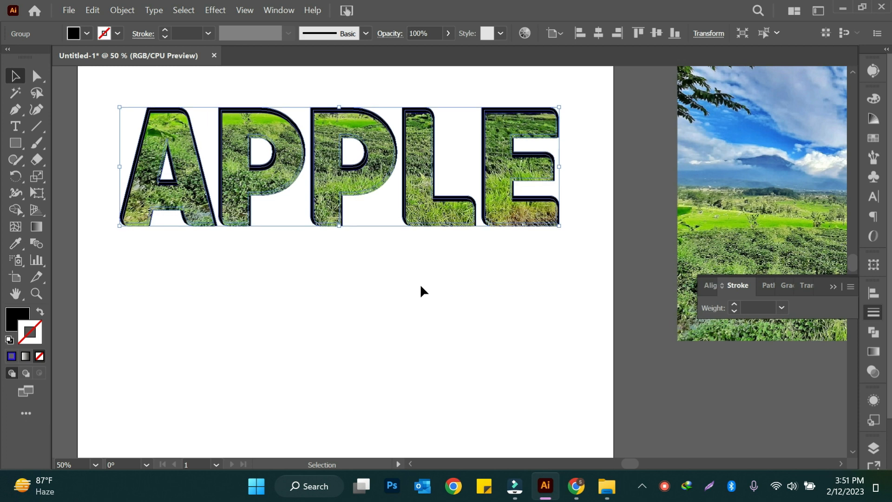
{"action": "key", "text": "Down"}
{"action": "key", "text": "Down"}
{"action": "key", "text": "Down"}
{"action": "key", "text": "Down"}
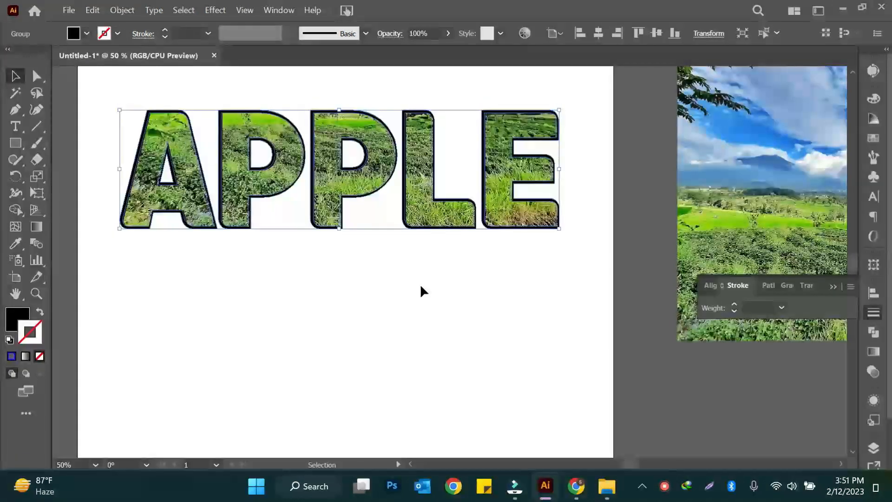
{"action": "key", "text": "Left"}
{"action": "key", "text": "Left"}
{"action": "key", "text": "Right"}
{"action": "key", "text": "Right"}
{"action": "key", "text": "Right"}
{"action": "key", "text": "Right"}
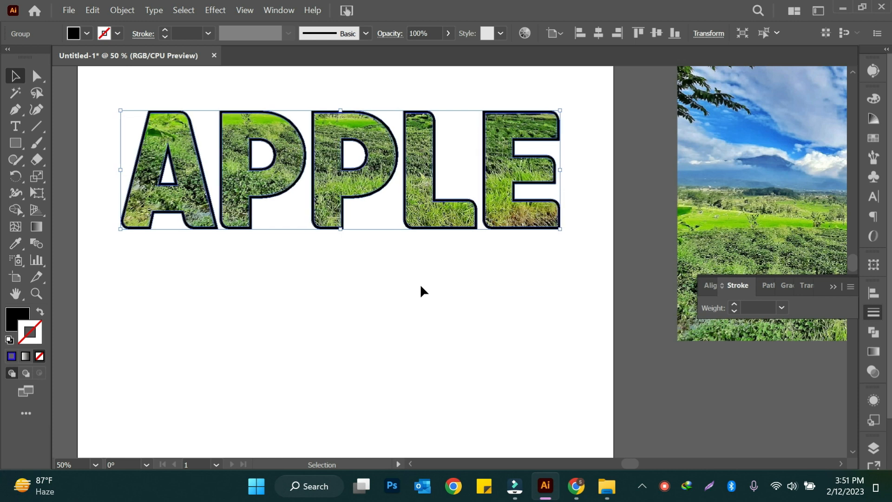
{"action": "left_click", "coordinate": [299, 324]}
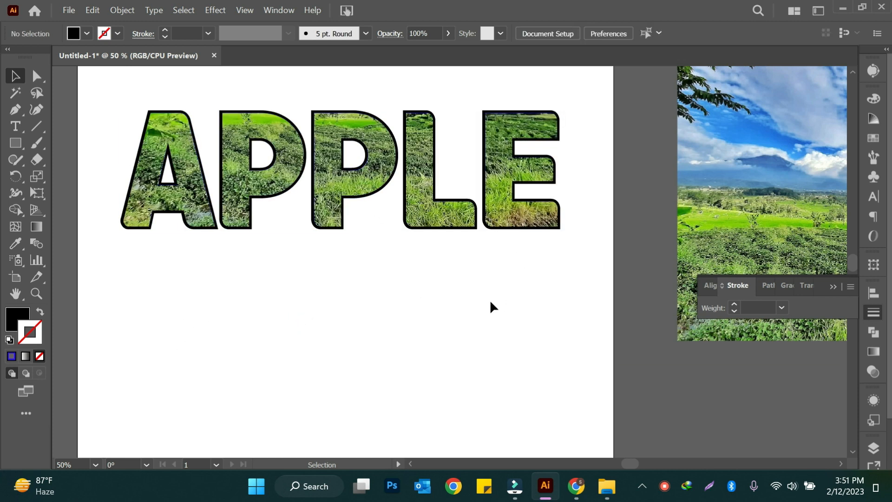
- Move the black-bordered landscape APPLE off the artboard to its lower right, and shift the clipped landscape image up and right
{"action": "key", "text": "z"}
{"action": "left_click", "coordinate": [424, 260], "text": "alt"}
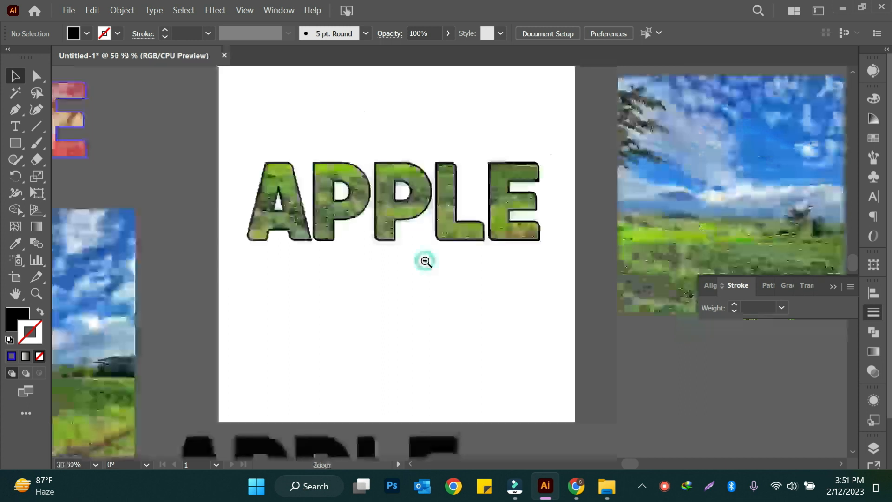
{"action": "left_click", "coordinate": [459, 274], "text": "alt"}
{"action": "key", "text": "v"}
{"action": "scroll", "coordinate": [308, 239], "scroll_direction": "up", "scroll_amount": 2}
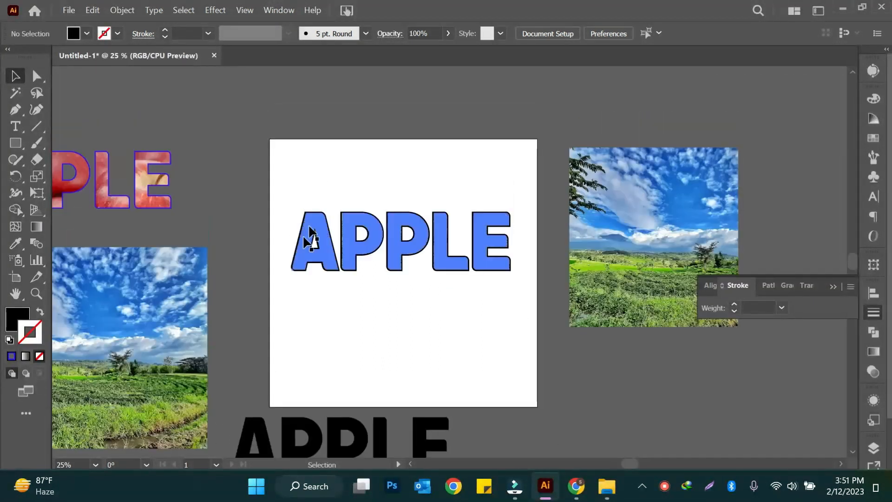
{"action": "left_click_drag", "start_coordinate": [286, 180], "coordinate": [512, 308]}
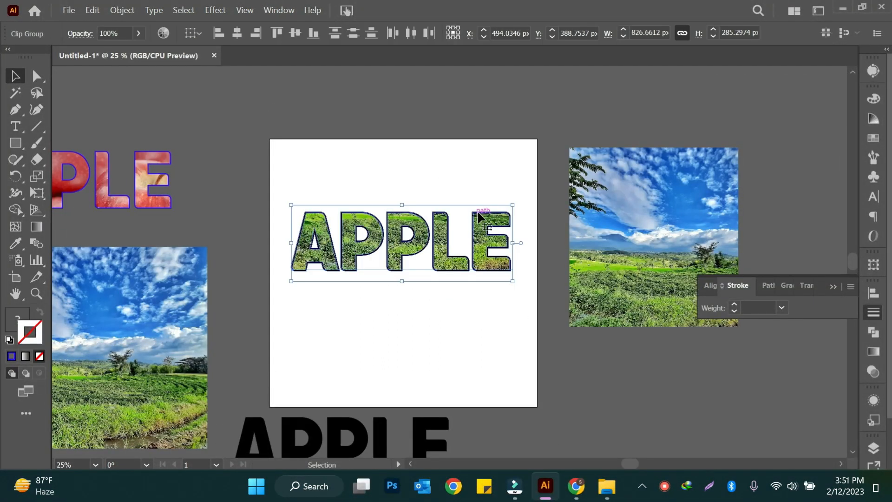
{"action": "left_click_drag", "start_coordinate": [508, 270], "coordinate": [776, 372]}
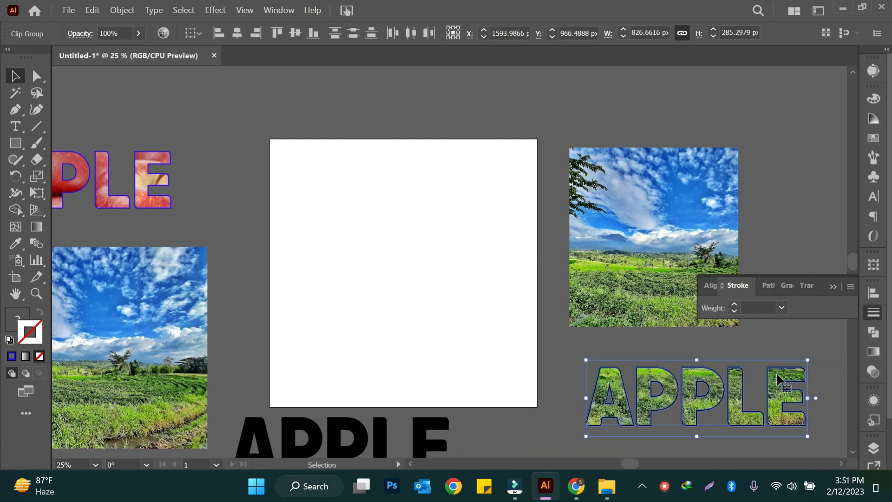
{"action": "left_click_drag", "start_coordinate": [621, 205], "coordinate": [655, 177]}
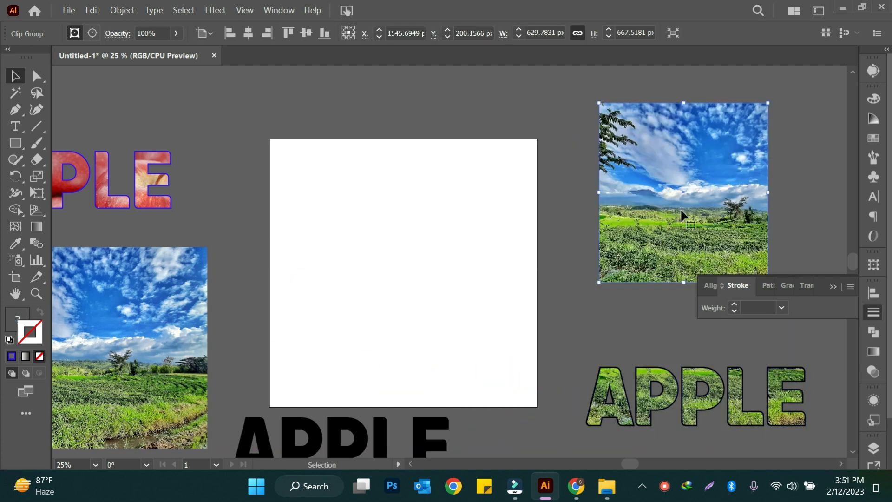
{"action": "left_click_drag", "start_coordinate": [673, 207], "coordinate": [673, 193]}
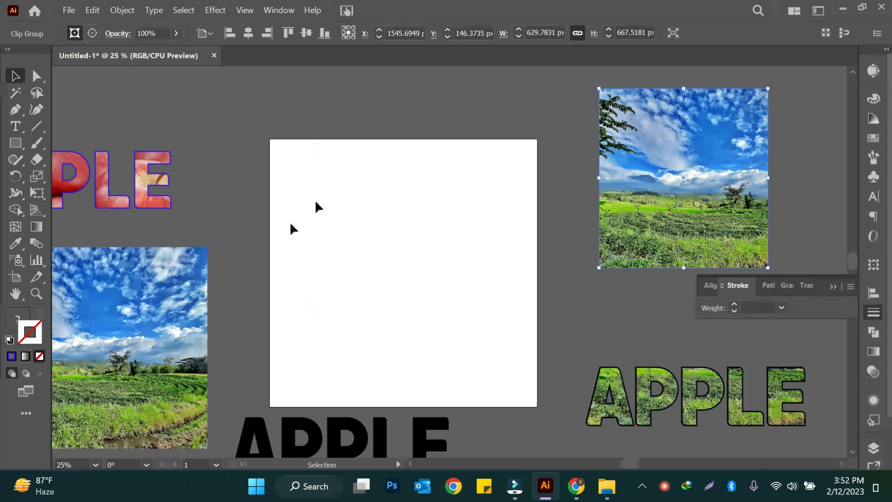
- Draw a black-filled hexagon at the artboard's upper-left corner with the Polygon tool
{"action": "left_click", "coordinate": [16, 143]}
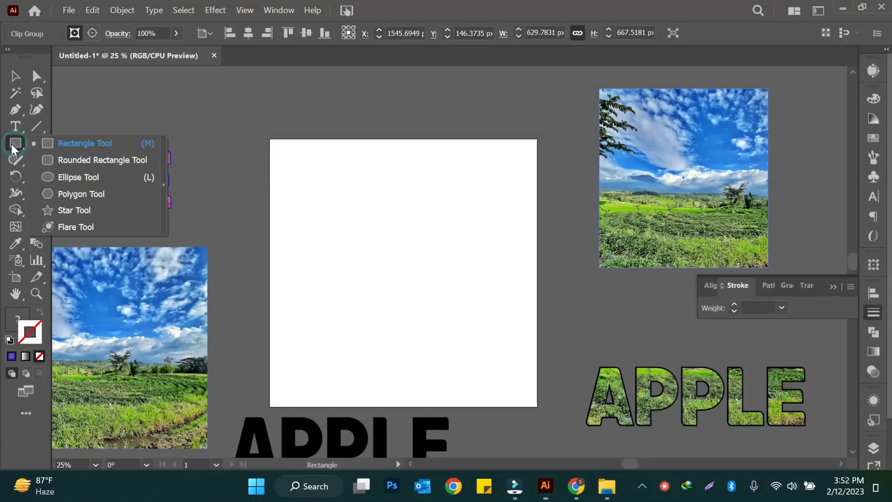
{"action": "left_click", "coordinate": [110, 145]}
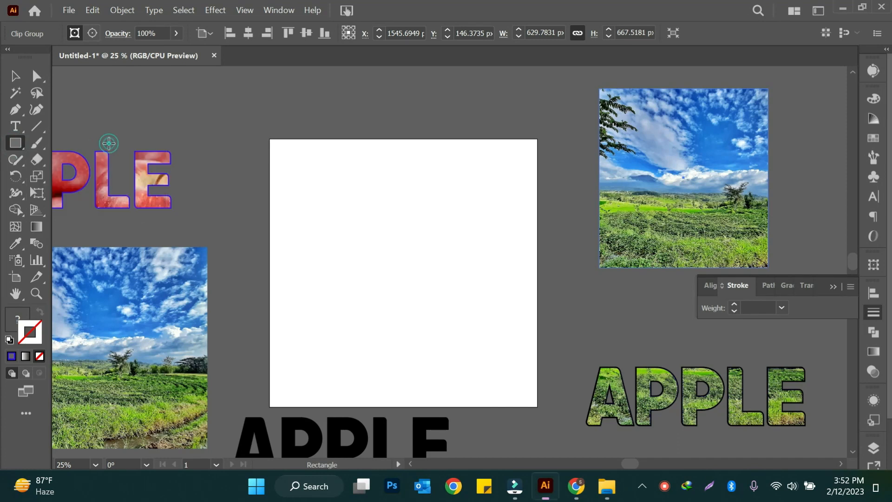
{"action": "left_click", "coordinate": [16, 144]}
{"action": "left_click", "coordinate": [92, 193]}
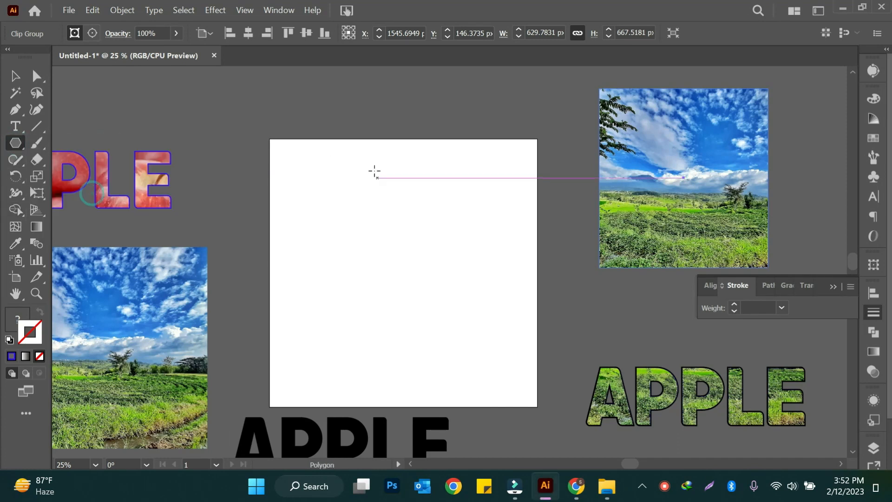
{"action": "left_click_drag", "start_coordinate": [294, 167], "coordinate": [320, 177]}
{"action": "left_click", "coordinate": [346, 205], "text": "ctrl"}
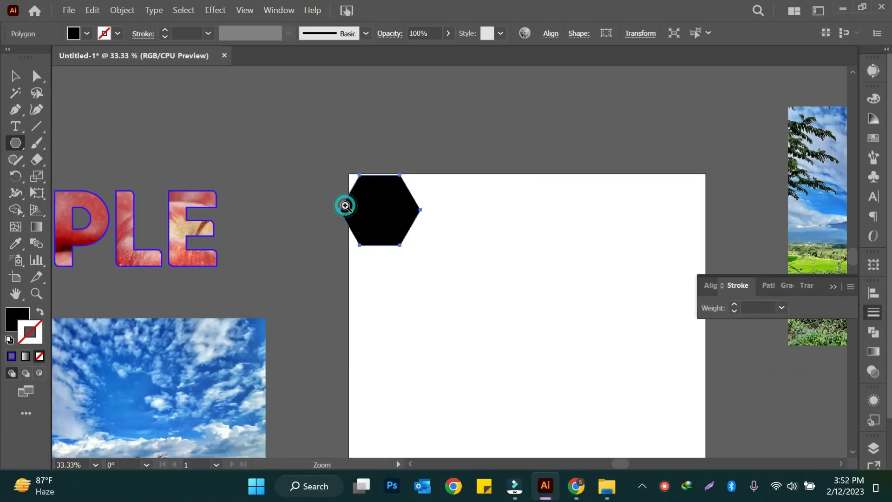
- Move the hexagon inside the artboard's upper-left area and repeat copies straight down to form an evenly spaced column of four
{"action": "scroll", "coordinate": [488, 269], "scroll_direction": "up", "scroll_amount": 1}
{"action": "scroll", "coordinate": [492, 267], "scroll_direction": "down", "scroll_amount": 2}
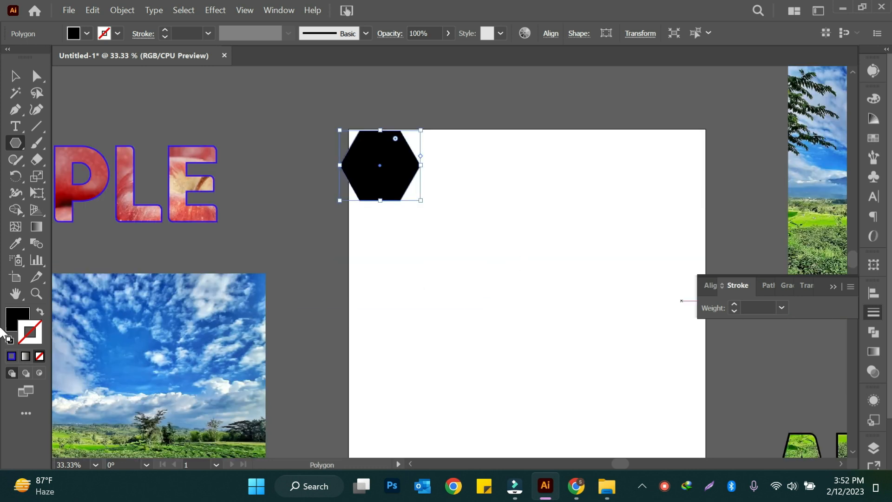
{"action": "left_click", "coordinate": [874, 316]}
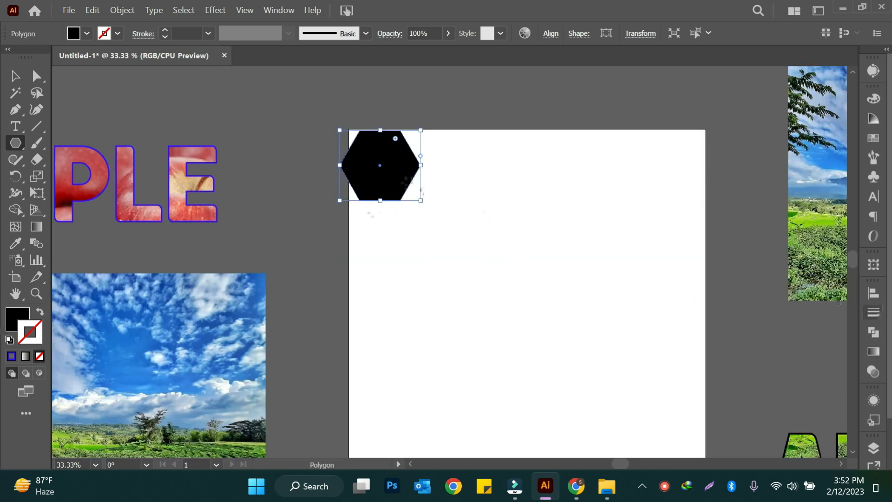
{"action": "key", "text": "v"}
{"action": "left_click_drag", "start_coordinate": [389, 184], "coordinate": [426, 281]}
{"action": "key", "text": "shift"}
{"action": "key", "text": "ctrl+d"}
{"action": "key", "text": "ctrl+d"}
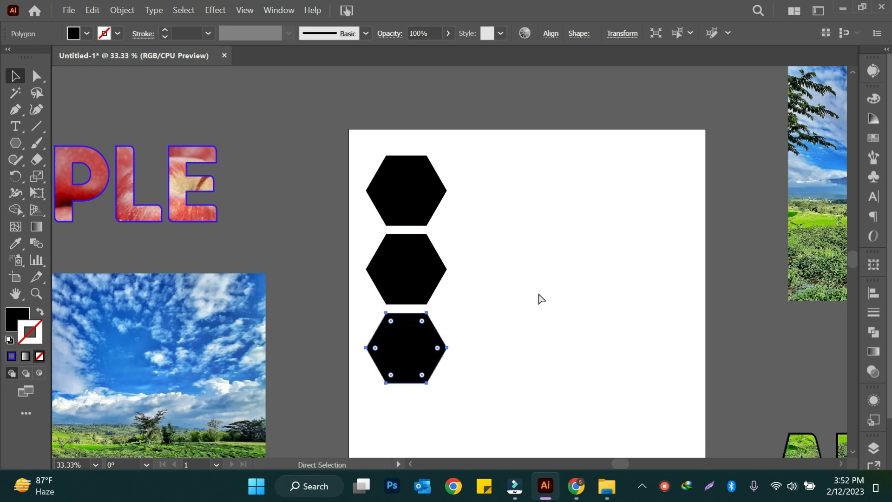
{"action": "left_click", "coordinate": [558, 259]}
- Duplicate the column of four hexagons, offsetting the copy about 186 px right and 110 px down so it nests beside the original
{"action": "left_click_drag", "start_coordinate": [547, 193], "coordinate": [424, 414]}
{"action": "left_click_drag", "start_coordinate": [419, 218], "coordinate": [485, 244]}
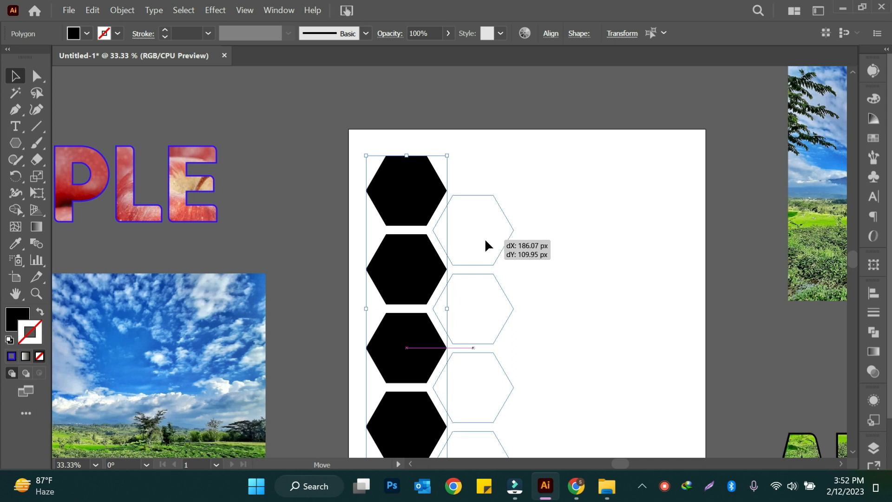
{"action": "left_click_drag", "start_coordinate": [485, 241], "coordinate": [485, 242]}
{"action": "scroll", "coordinate": [595, 269], "scroll_direction": "down", "scroll_amount": 2}
{"action": "scroll", "coordinate": [591, 260], "scroll_direction": "down", "scroll_amount": 2}
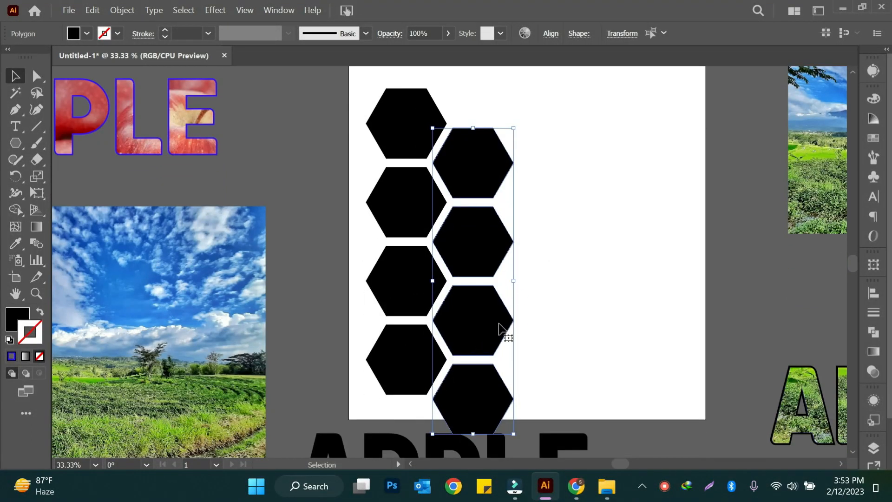
- Repeat the duplication for a third hexagon column and move it up level with the first column
{"action": "key", "text": "ctrl+d"}
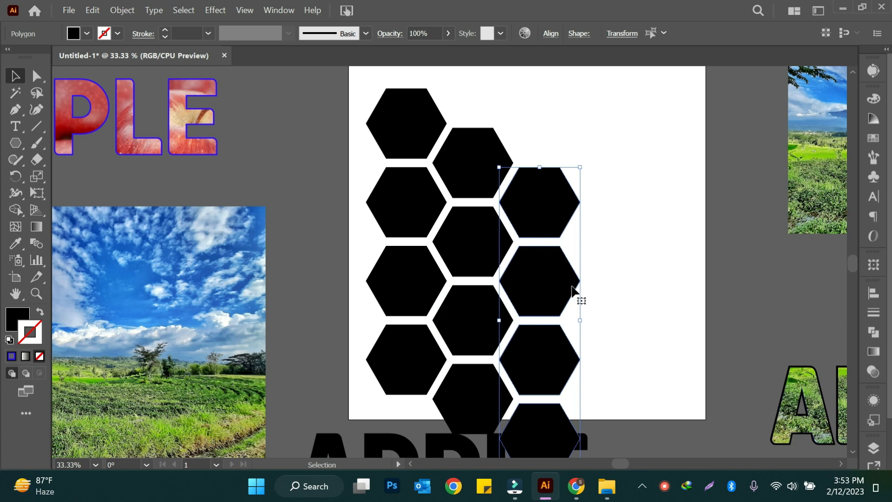
{"action": "left_click_drag", "start_coordinate": [544, 291], "coordinate": [545, 215]}
{"action": "left_click", "coordinate": [545, 213]}
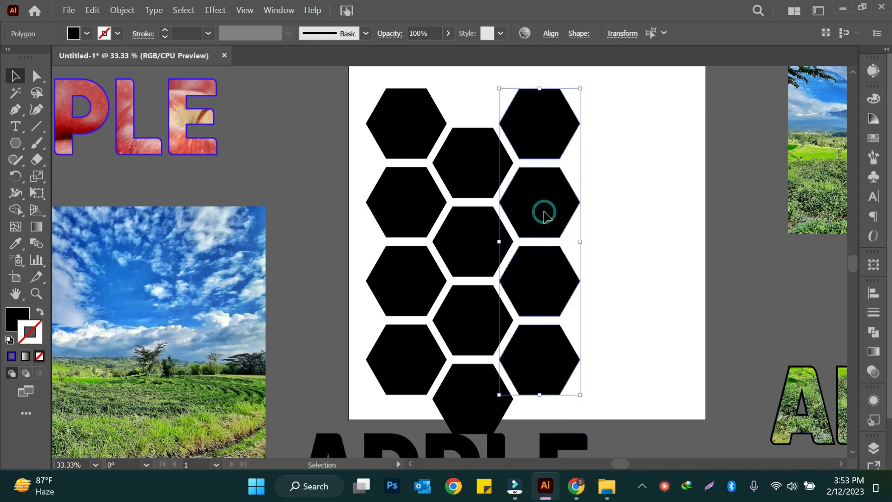
{"action": "left_click", "coordinate": [632, 214]}
- Scale all the hexagons down together and rotate them clockwise into a diagonal honeycomb on the artboard
{"action": "left_click_drag", "start_coordinate": [349, 80], "coordinate": [540, 370]}
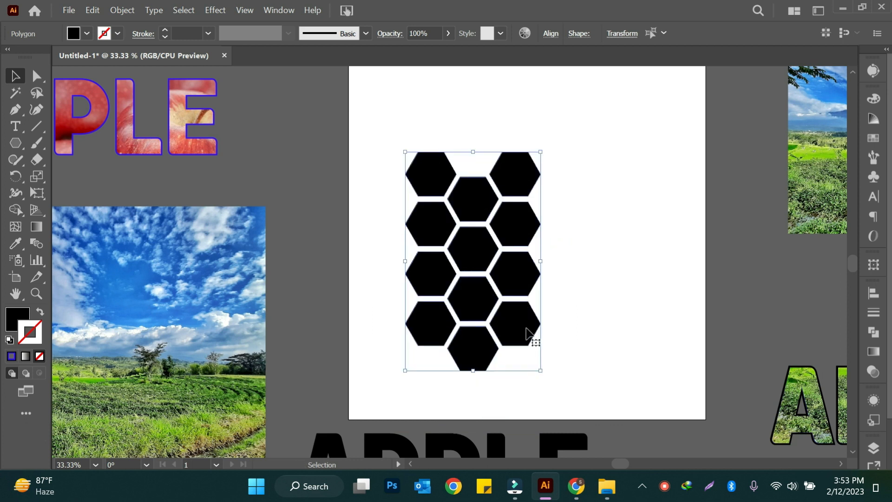
{"action": "left_click_drag", "start_coordinate": [547, 149], "coordinate": [602, 203]}
{"action": "left_click", "coordinate": [625, 293]}
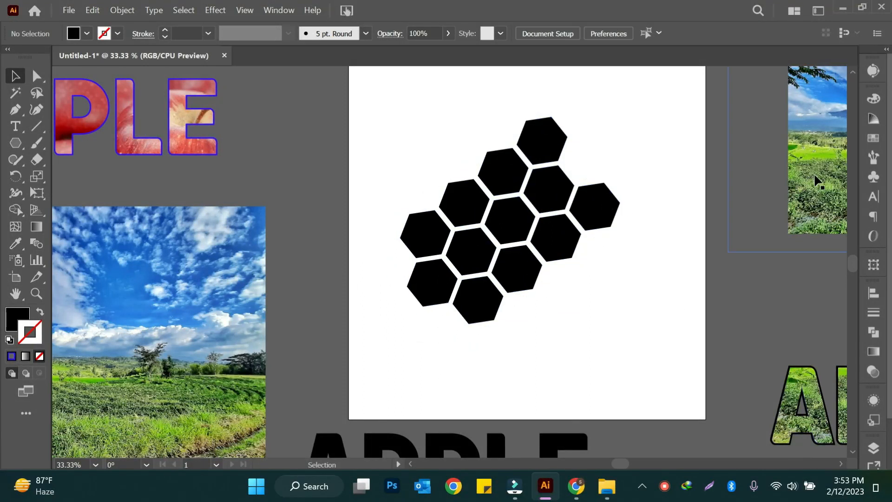
- Show the hidden autumn forest image, enlarge it and position it behind the whole honeycomb
{"action": "left_click", "coordinate": [874, 447]}
{"action": "scroll", "coordinate": [790, 398], "scroll_direction": "down", "scroll_amount": 3}
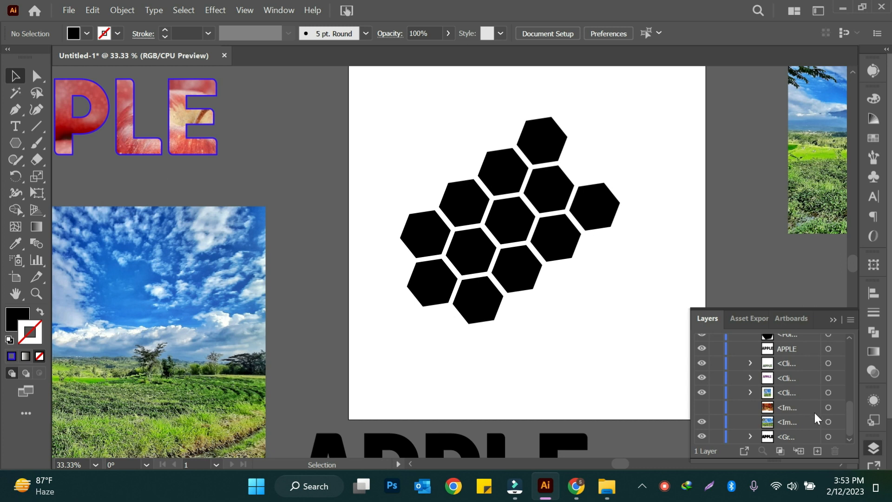
{"action": "left_click", "coordinate": [702, 407]}
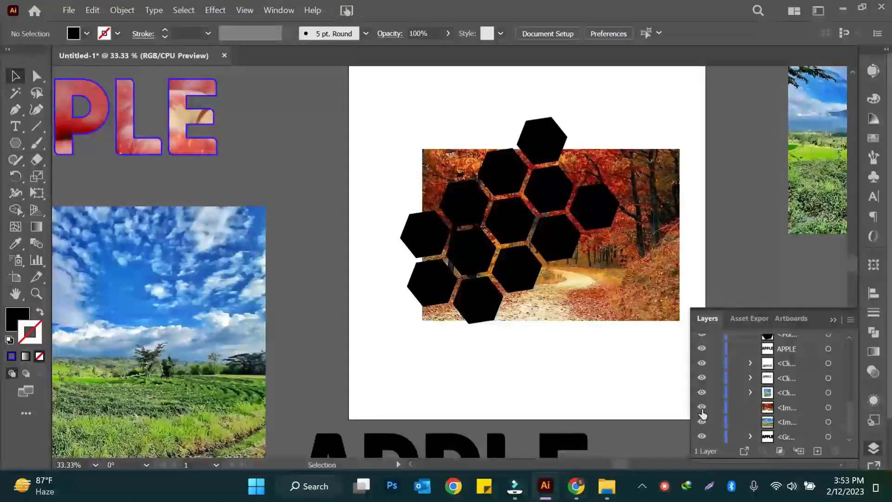
{"action": "left_click_drag", "start_coordinate": [626, 263], "coordinate": [600, 251]}
{"action": "left_click_drag", "start_coordinate": [633, 301], "coordinate": [674, 366]}
{"action": "left_click_drag", "start_coordinate": [615, 282], "coordinate": [609, 299]}
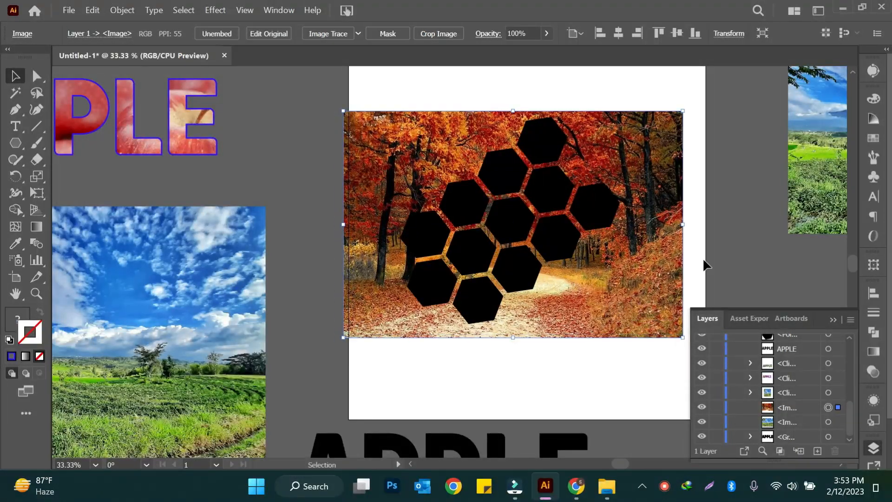
{"action": "left_click", "coordinate": [879, 445]}
- Select the autumn forest image behind the hexagons and lock it
{"action": "left_click", "coordinate": [743, 279]}
{"action": "left_click", "coordinate": [668, 197]}
{"action": "left_click", "coordinate": [748, 264]}
{"action": "left_click", "coordinate": [667, 279]}
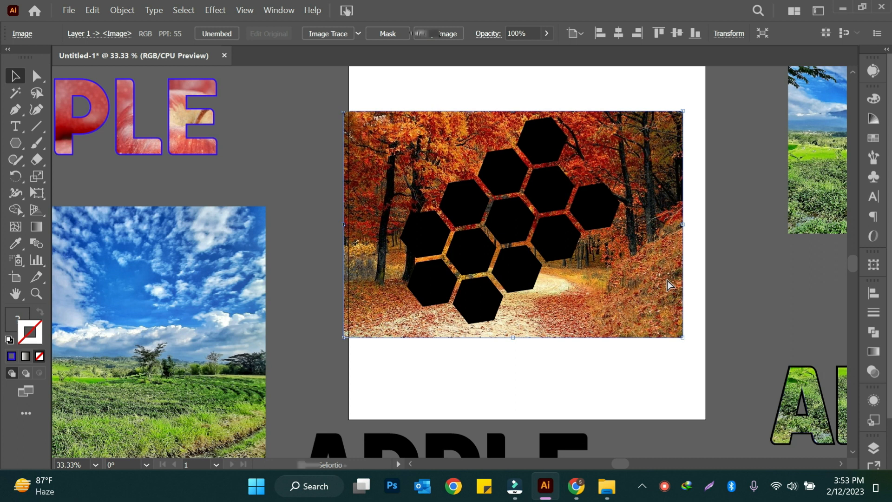
{"action": "key", "text": "ctrl+2"}
- Group all the hexagons and place a copy of the group over the landscape image beside the artboard
{"action": "left_click_drag", "start_coordinate": [365, 81], "coordinate": [685, 369]}
{"action": "right_click", "coordinate": [623, 280]}
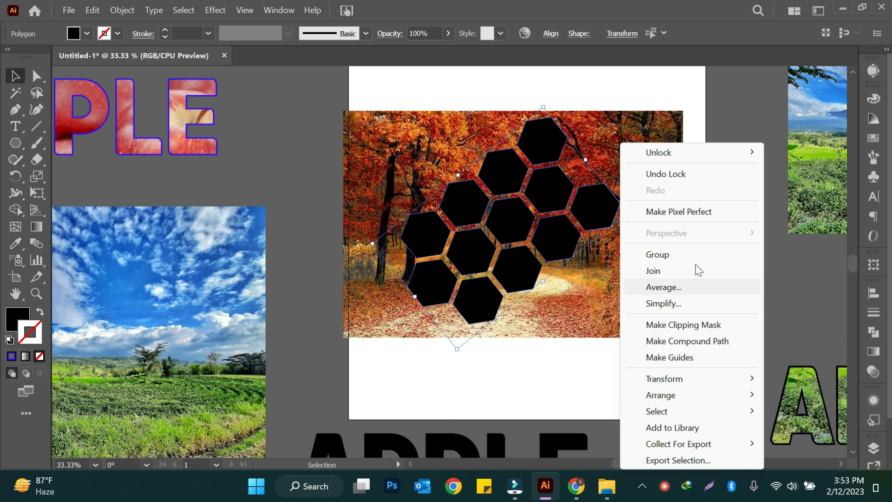
{"action": "left_click", "coordinate": [686, 254]}
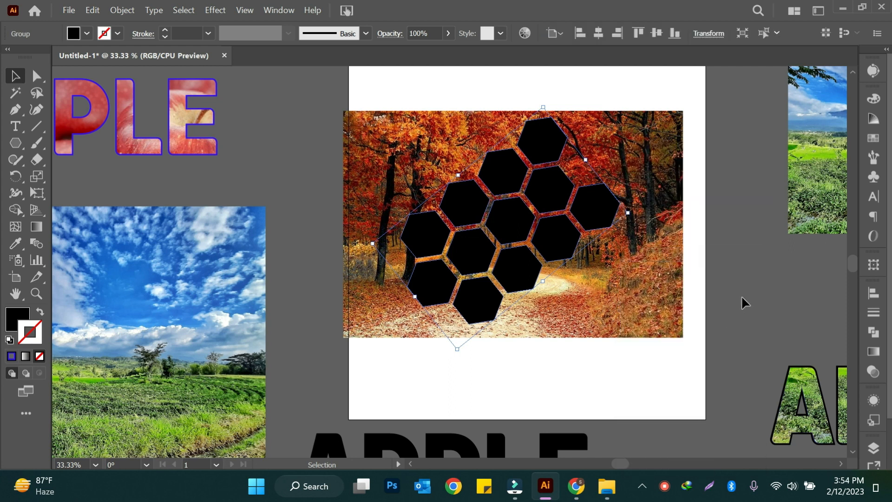
{"action": "left_click_drag", "start_coordinate": [548, 135], "coordinate": [238, 183]}
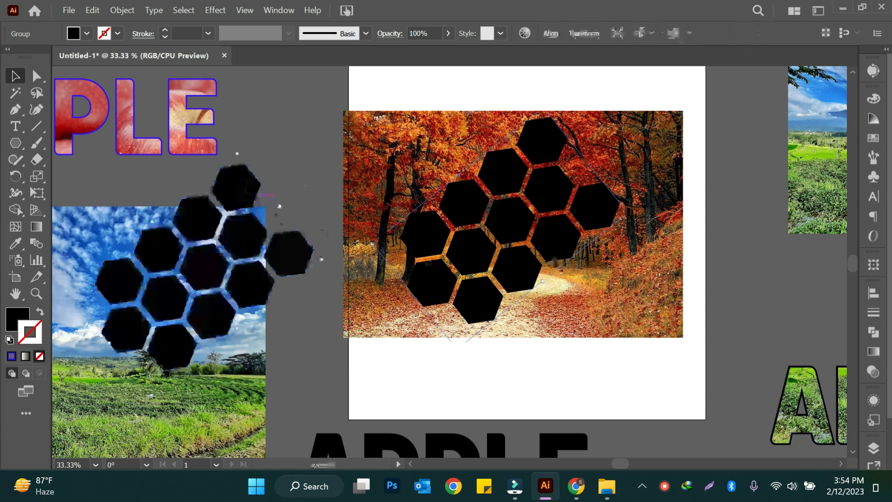
- Make a compound path from the hexagon group lying over the autumn forest image
{"action": "left_click", "coordinate": [545, 142]}
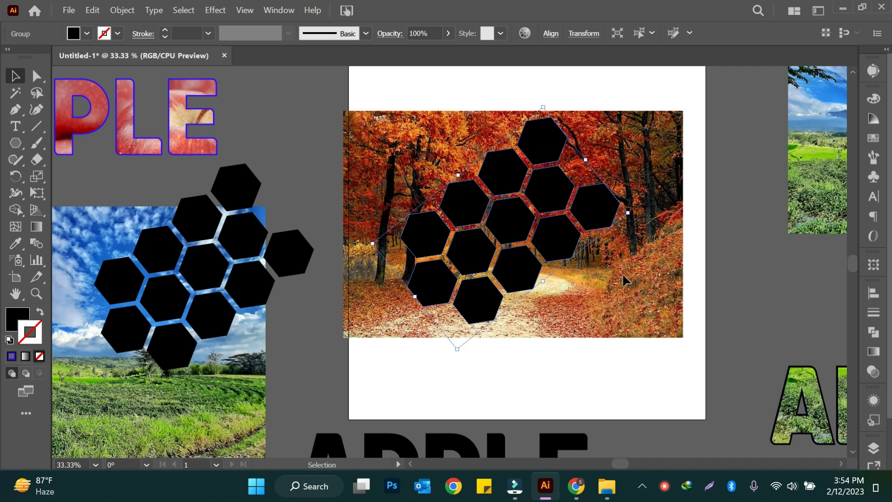
{"action": "left_click", "coordinate": [122, 10]}
{"action": "mouse_move", "coordinate": [211, 411]}
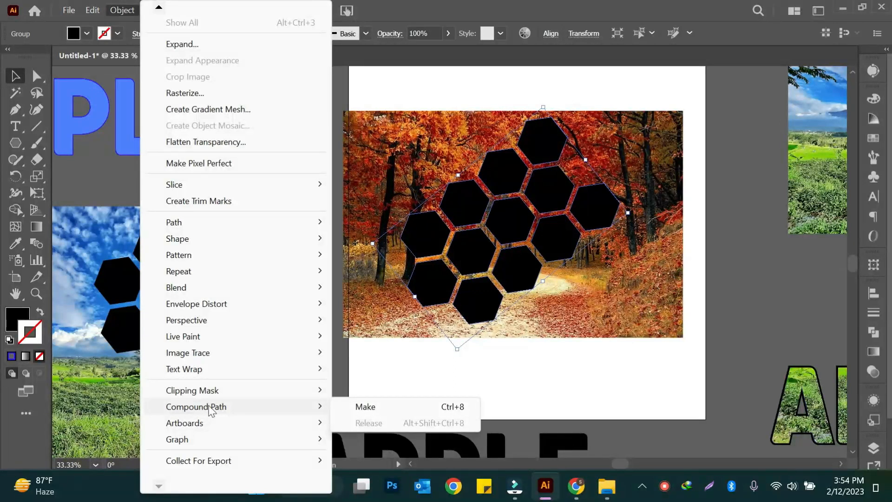
{"action": "left_click", "coordinate": [357, 407]}
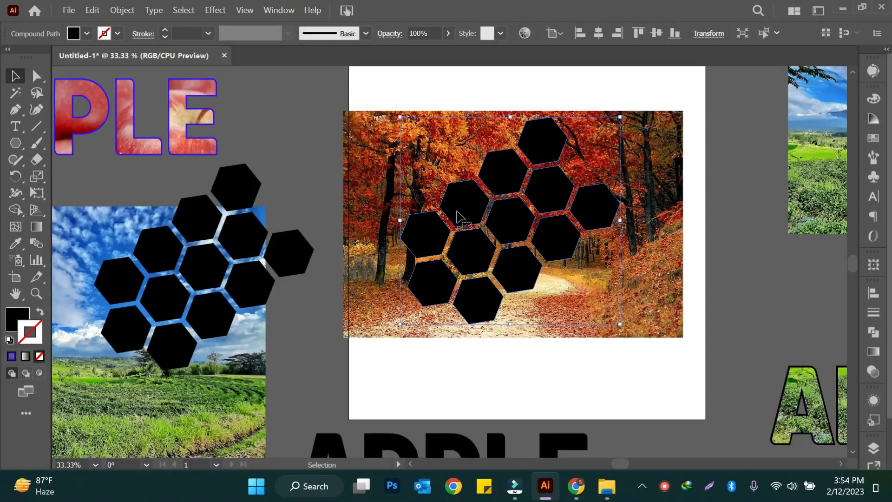
- Unlock the autumn forest image and clip it to the hexagon compound path with a clipping mask
{"action": "left_click", "coordinate": [737, 272]}
{"action": "left_click", "coordinate": [599, 209]}
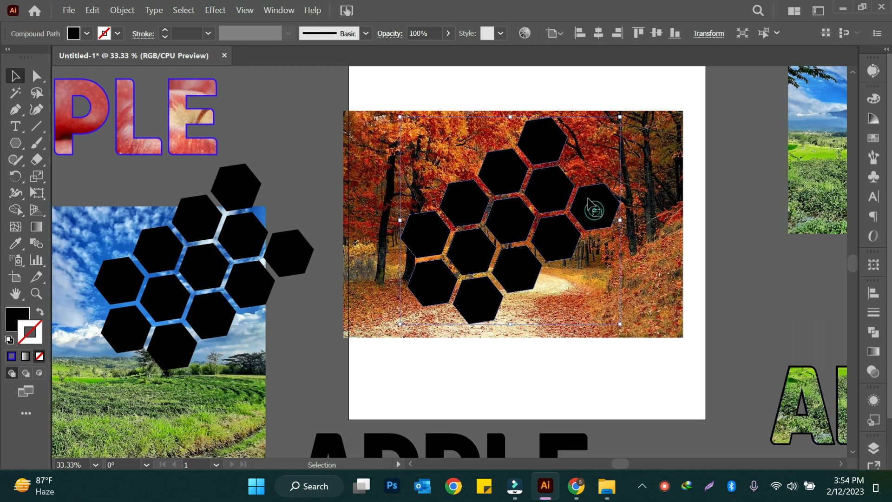
{"action": "left_click", "coordinate": [735, 278]}
{"action": "left_click", "coordinate": [440, 334]}
{"action": "right_click", "coordinate": [524, 307]}
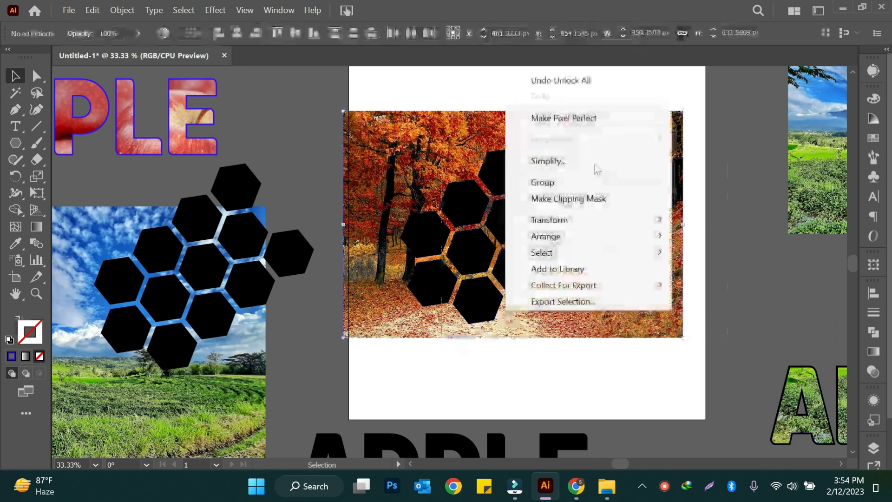
{"action": "left_click", "coordinate": [586, 199]}
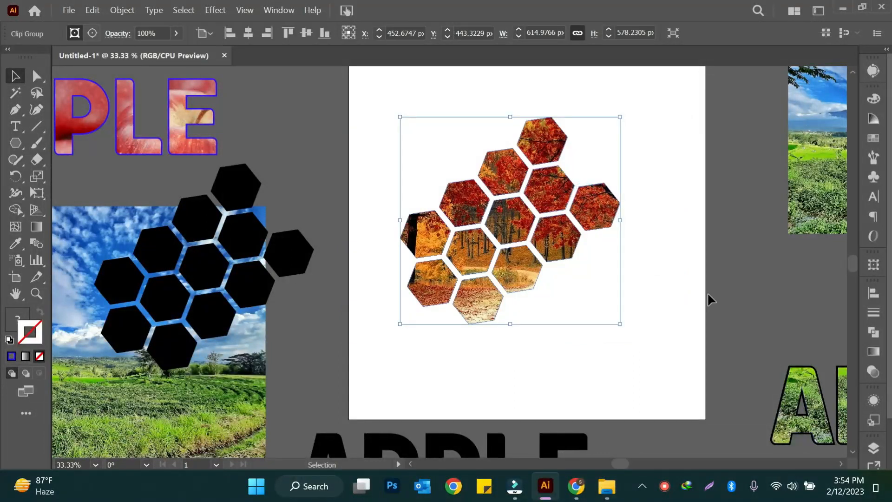
- Enlarge the autumn-filled honeycomb proportionally and centre it horizontally on the artboard
{"action": "left_click", "coordinate": [704, 307]}
{"action": "left_click", "coordinate": [553, 238]}
{"action": "left_click_drag", "start_coordinate": [623, 326], "coordinate": [652, 354]}
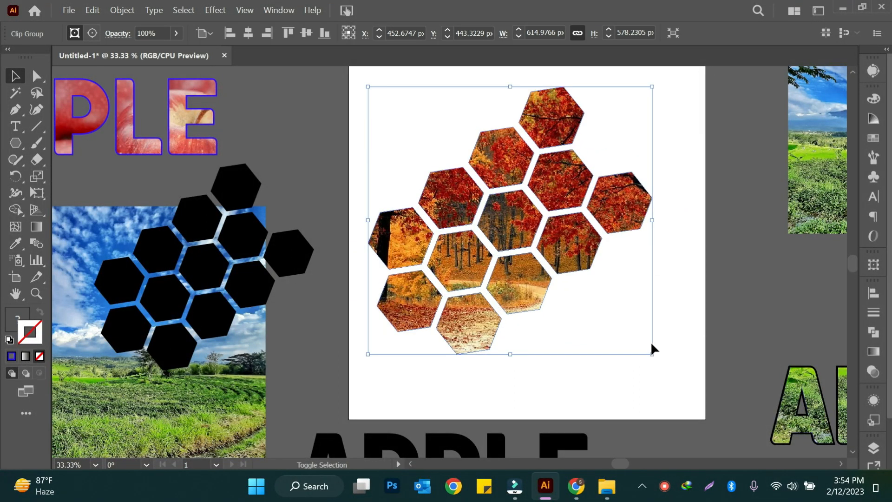
{"action": "left_click_drag", "start_coordinate": [592, 258], "coordinate": [600, 260]}
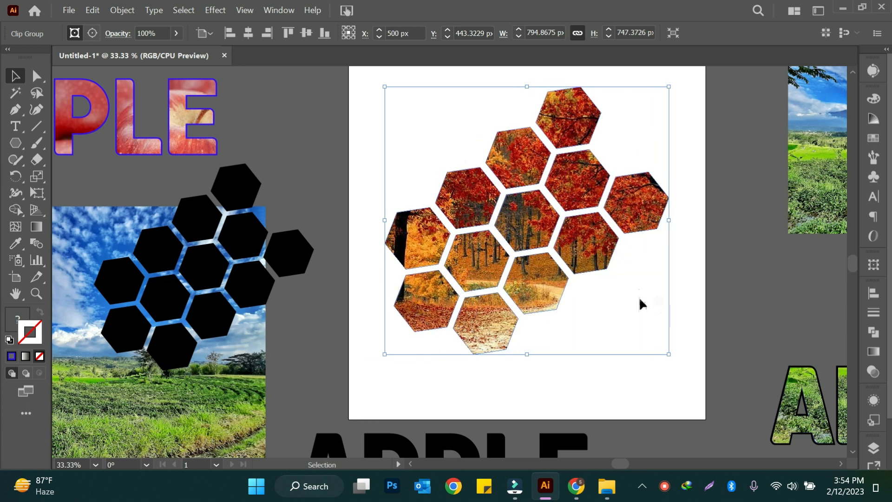
- Move the autumn honeycomb off the artboard, place a copy of the landscape image there, and move the black hexagon group onto it
{"action": "scroll", "coordinate": [640, 296], "scroll_direction": "up", "scroll_amount": 3}
{"action": "left_click_drag", "start_coordinate": [525, 231], "coordinate": [337, 93]}
{"action": "left_click_drag", "start_coordinate": [297, 316], "coordinate": [622, 305]}
{"action": "left_click_drag", "start_coordinate": [127, 359], "coordinate": [577, 285]}
{"action": "scroll", "coordinate": [665, 301], "scroll_direction": "down", "scroll_amount": 3}
{"action": "left_click", "coordinate": [723, 282]}
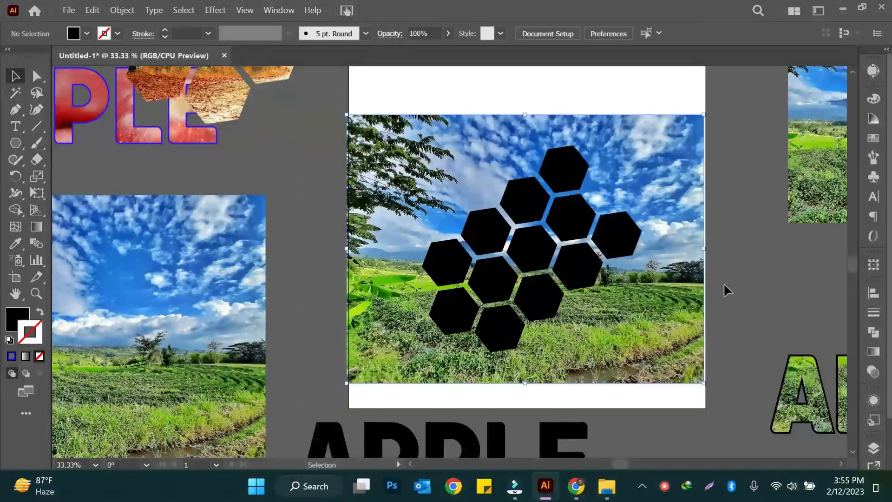
{"action": "left_click", "coordinate": [616, 237]}
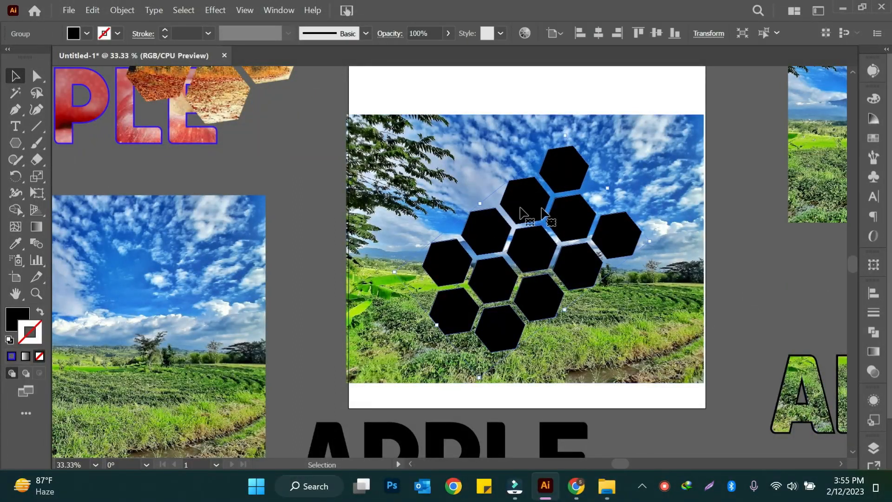
{"action": "scroll", "coordinate": [295, 128], "scroll_direction": "up", "scroll_amount": 2}
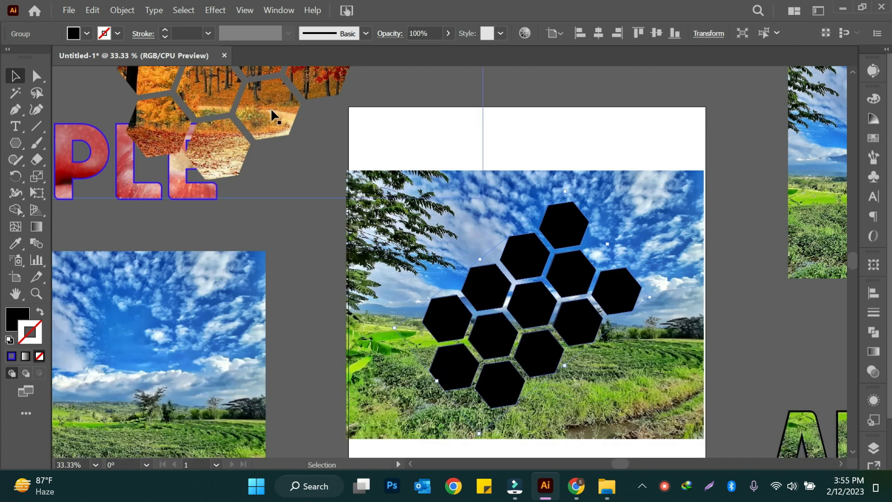
{"action": "left_click", "coordinate": [317, 83]}
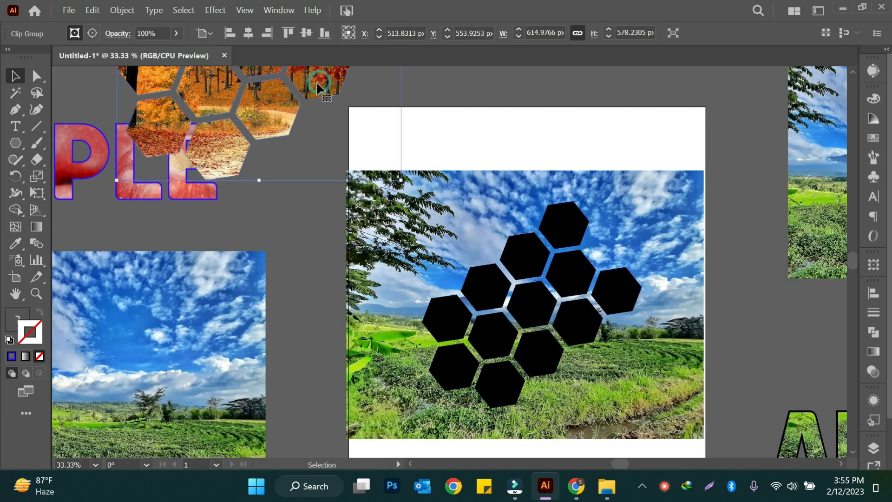
{"action": "left_click", "coordinate": [744, 346]}
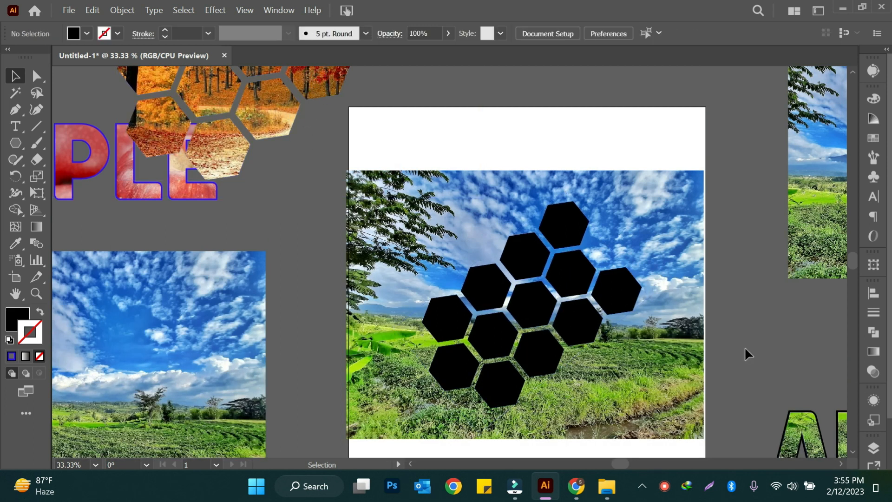
- Try to clip the landscape image with the plain hexagon group using a clipping mask, and undo the attempt
{"action": "scroll", "coordinate": [556, 242], "scroll_direction": "down", "scroll_amount": 1}
{"action": "left_click_drag", "start_coordinate": [385, 110], "coordinate": [731, 395]}
{"action": "right_click", "coordinate": [566, 279]}
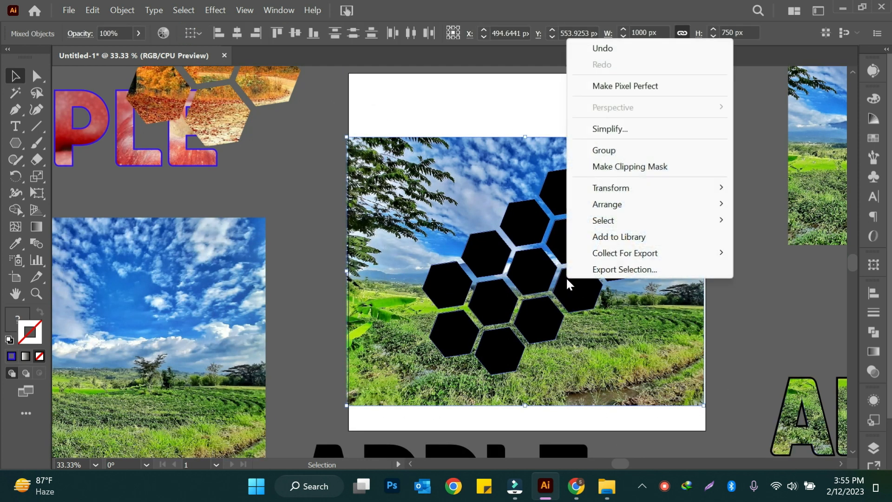
{"action": "left_click", "coordinate": [626, 168]}
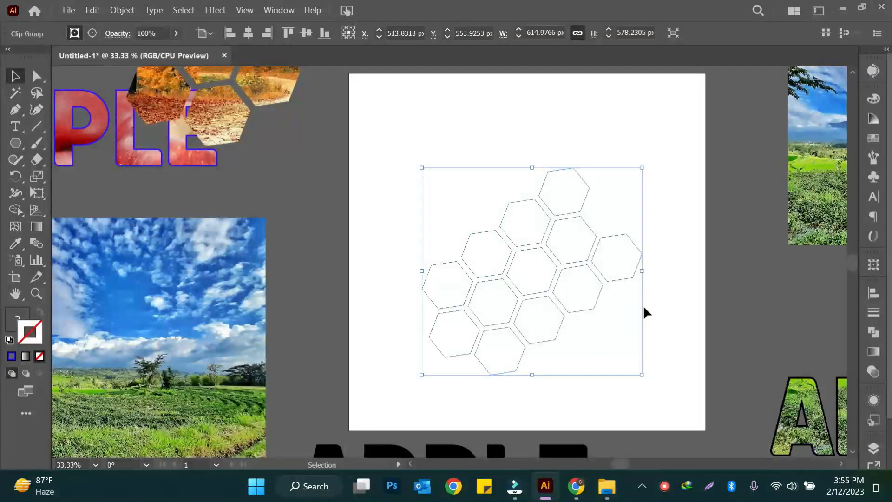
{"action": "key", "text": "ctrl+z"}
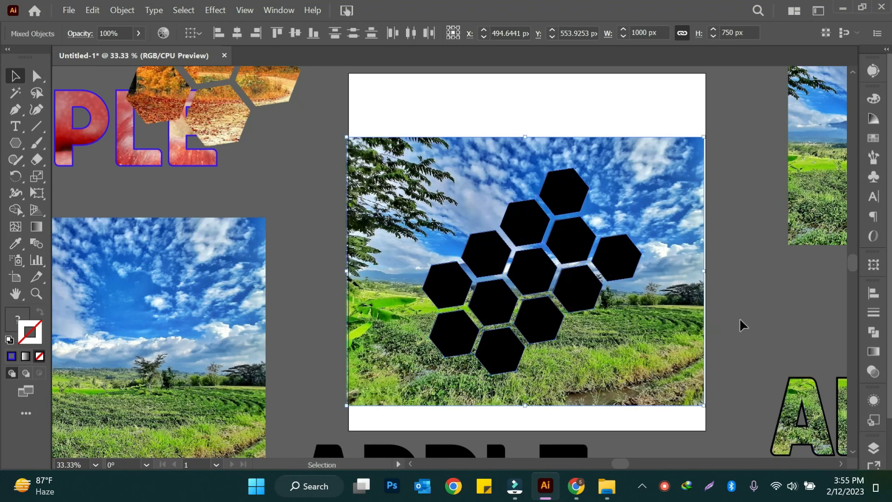
- Convert the black hexagon group over the landscape image into a compound path
{"action": "left_click", "coordinate": [740, 319]}
{"action": "left_click", "coordinate": [616, 256]}
{"action": "right_click", "coordinate": [644, 260]}
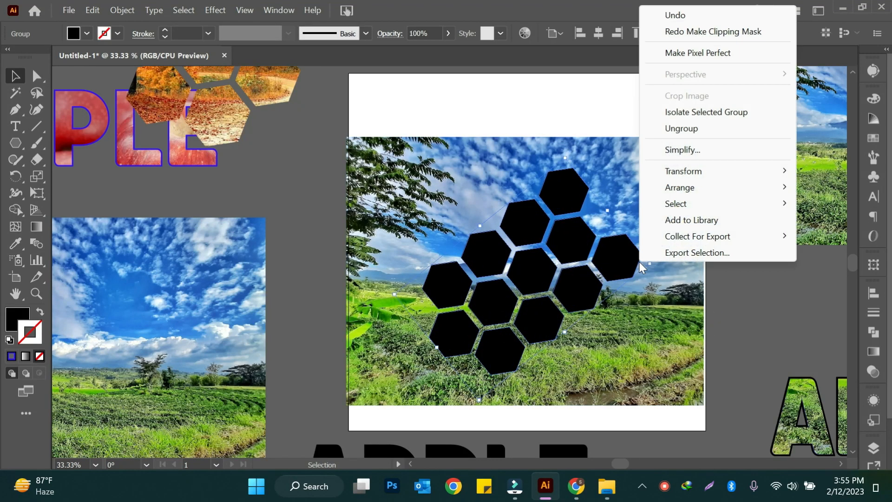
{"action": "left_click", "coordinate": [618, 260]}
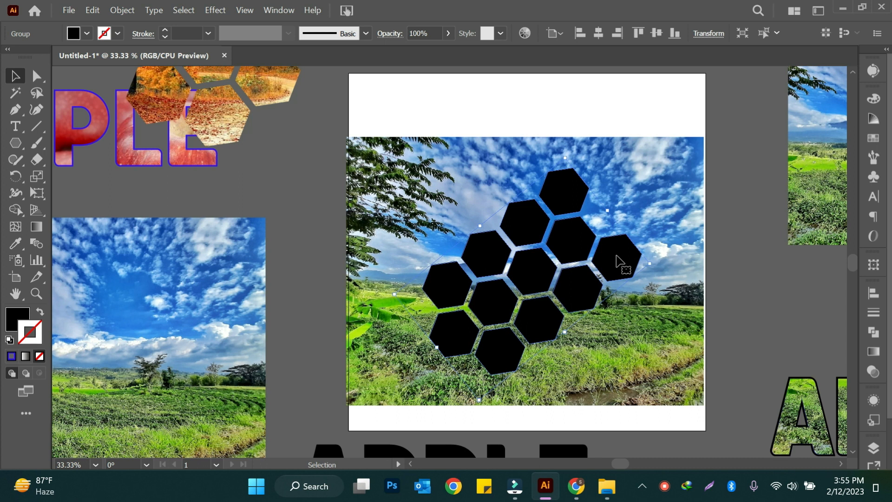
{"action": "left_click", "coordinate": [130, 12]}
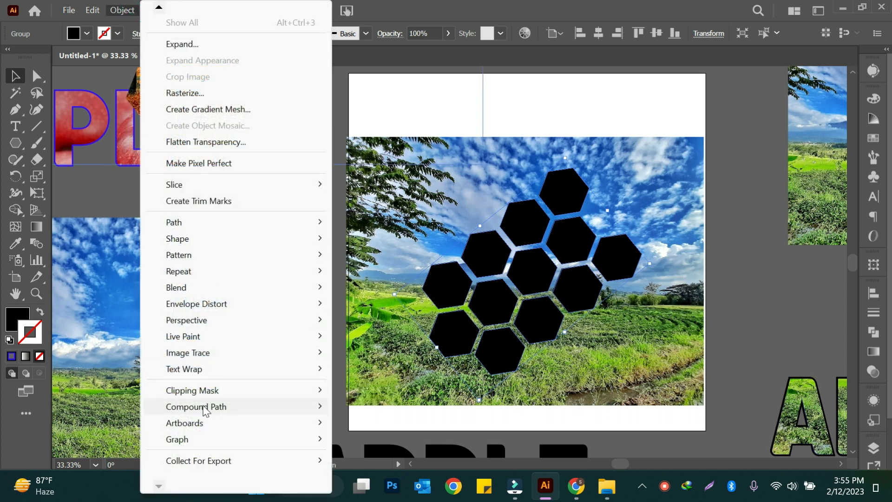
{"action": "mouse_move", "coordinate": [205, 409]}
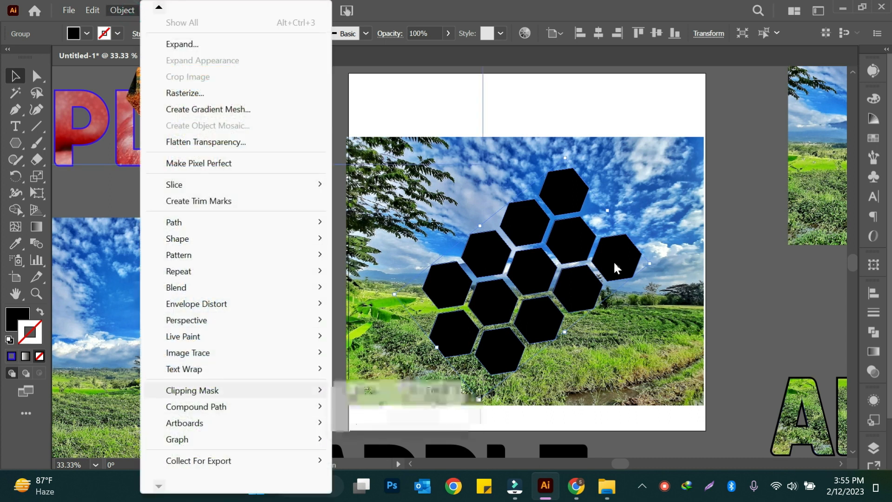
{"action": "left_click", "coordinate": [617, 260]}
{"action": "key", "text": "ctrl+8"}
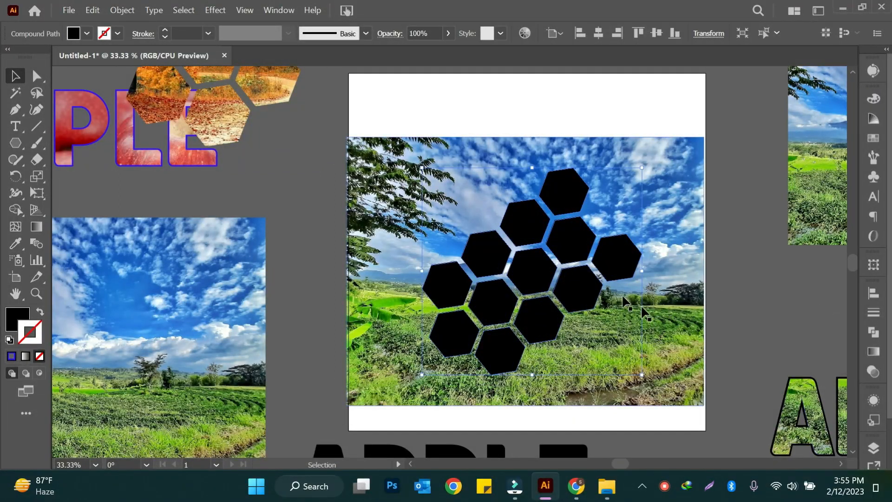
{"action": "left_click", "coordinate": [123, 11]}
{"action": "mouse_move", "coordinate": [235, 409]}
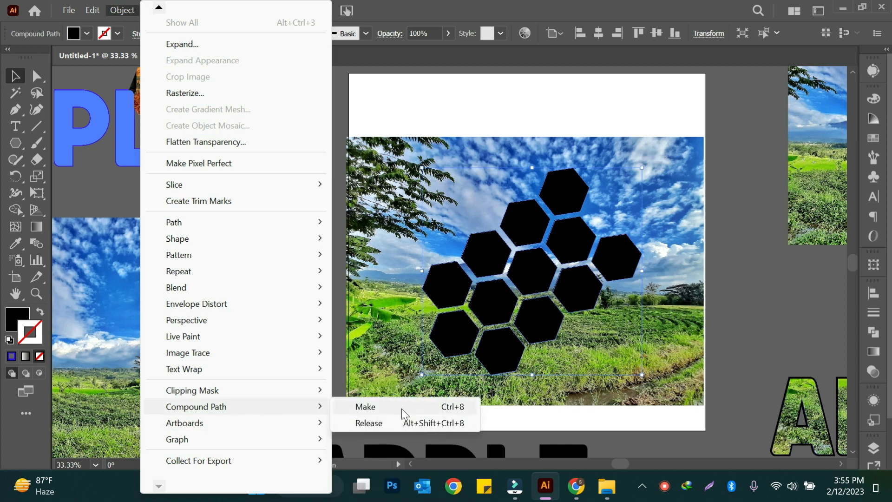
{"action": "left_click", "coordinate": [468, 411]}
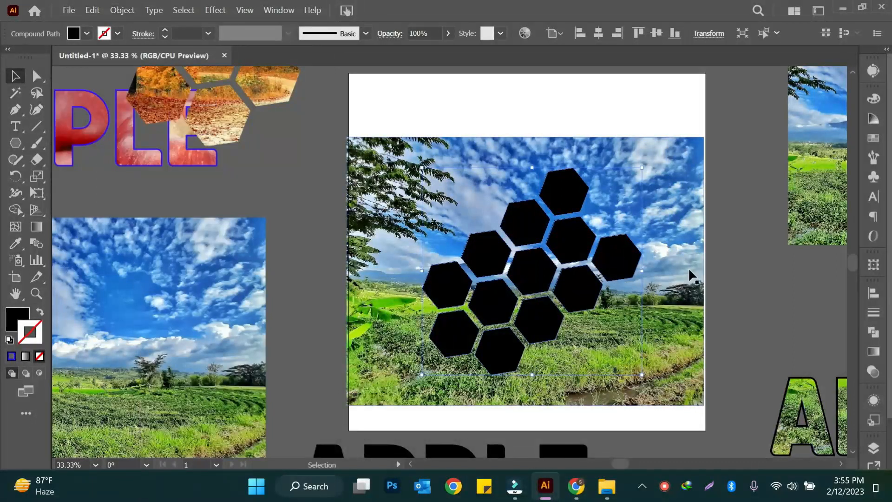
- Clip the landscape image on the artboard to the hexagon compound path with a clipping mask
{"action": "left_click_drag", "start_coordinate": [450, 99], "coordinate": [657, 351]}
{"action": "right_click", "coordinate": [597, 284]}
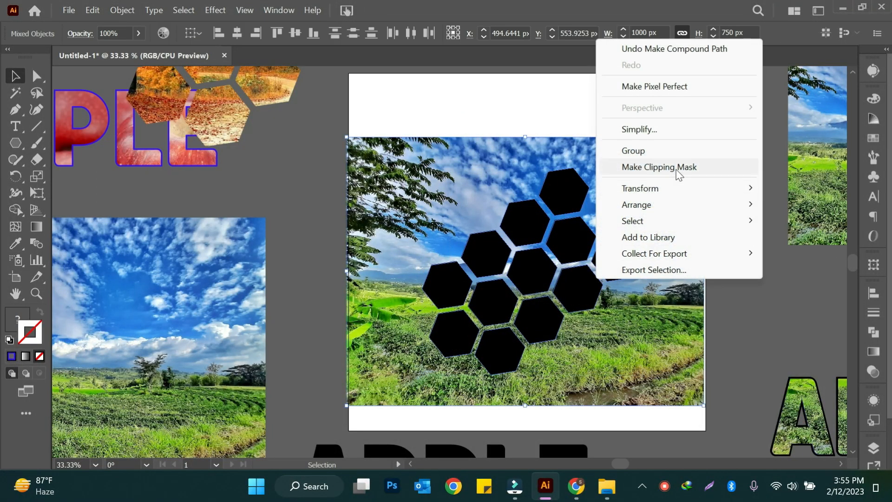
{"action": "left_click", "coordinate": [677, 173]}
{"action": "left_click", "coordinate": [713, 316]}
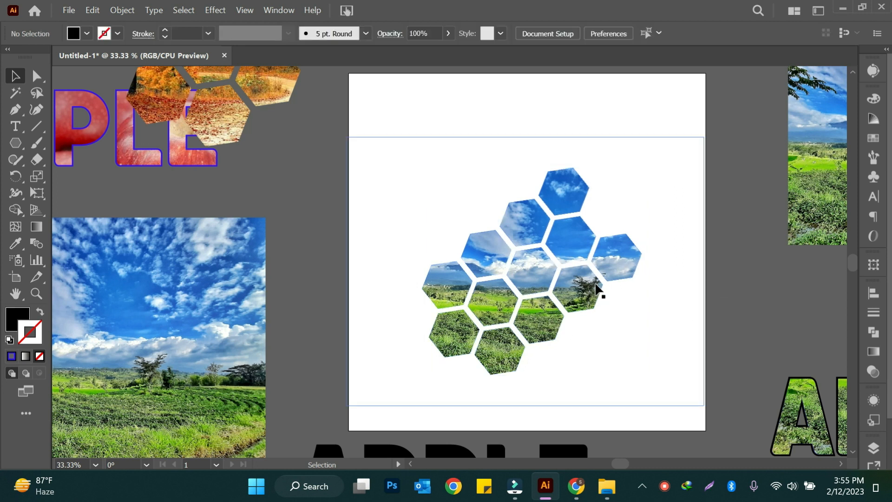
{"action": "key", "text": "ctrl+minus"}
{"action": "key", "text": "ctrl+minus"}
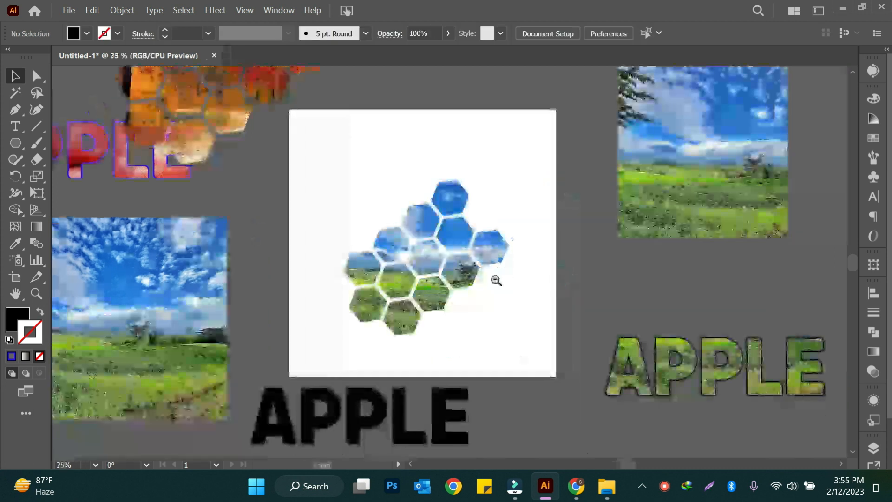
{"action": "scroll", "coordinate": [494, 277], "scroll_direction": "up", "scroll_amount": 3}
- Place a copy of the black APPLE text on the artboard and convert it to outlines
{"action": "left_click_drag", "start_coordinate": [451, 301], "coordinate": [506, 119]}
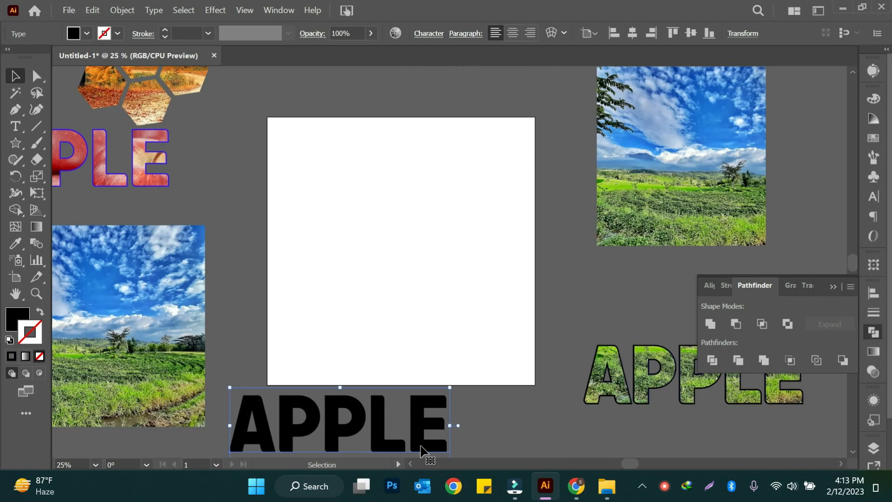
{"action": "left_click_drag", "start_coordinate": [421, 447], "coordinate": [482, 235]}
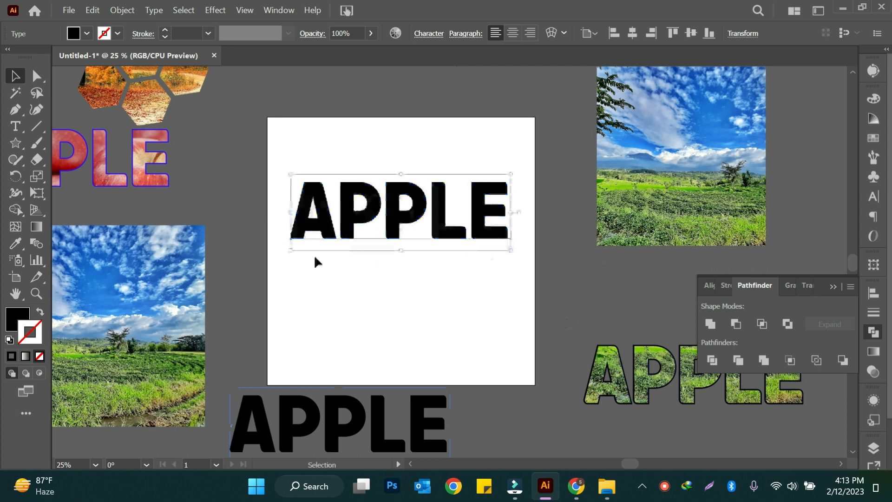
{"action": "right_click", "coordinate": [496, 243]}
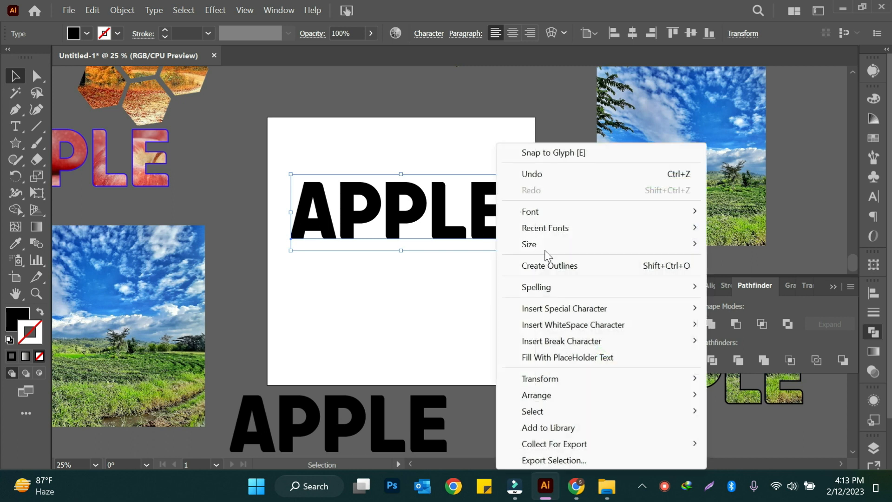
{"action": "left_click", "coordinate": [584, 266]}
- Place a copy of the landscape image on the artboard behind the outlined APPLE text
{"action": "left_click_drag", "start_coordinate": [131, 369], "coordinate": [534, 244]}
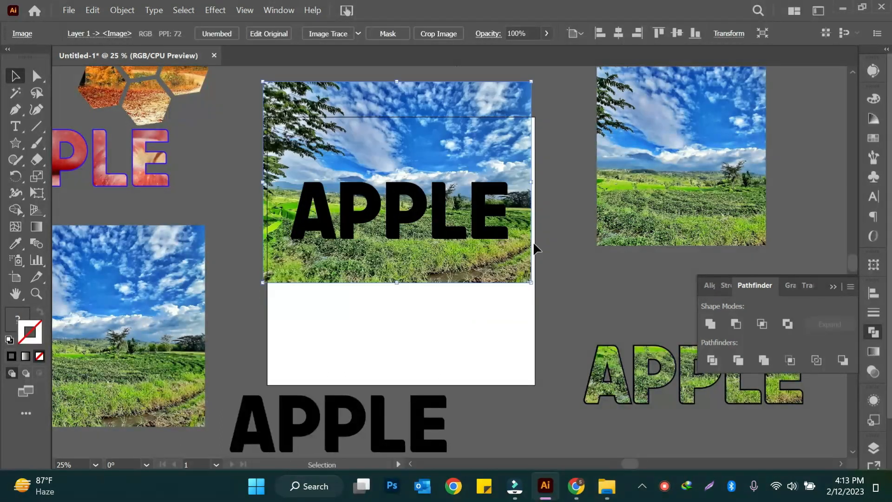
{"action": "left_click", "coordinate": [552, 193]}
- Try to clip the landscape image with the grouped APPLE outlines using a clipping mask, and undo the attempt
{"action": "left_click_drag", "start_coordinate": [236, 185], "coordinate": [498, 247]}
{"action": "right_click", "coordinate": [500, 246]}
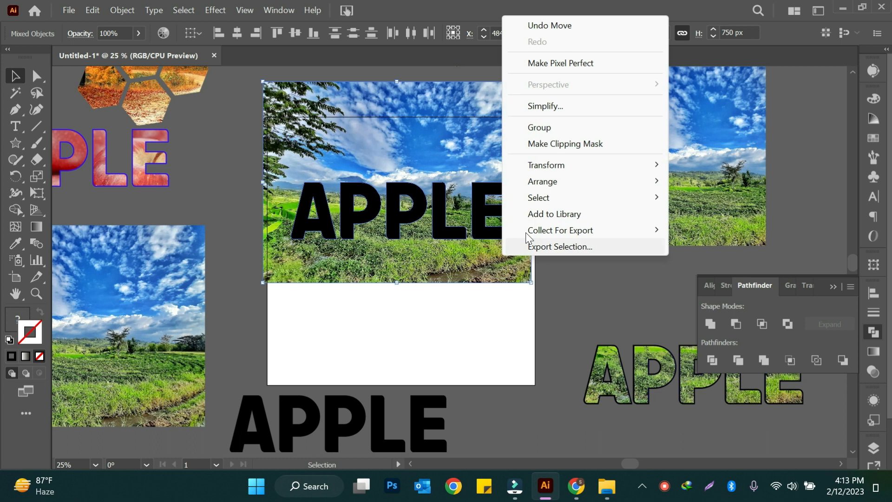
{"action": "left_click", "coordinate": [570, 142]}
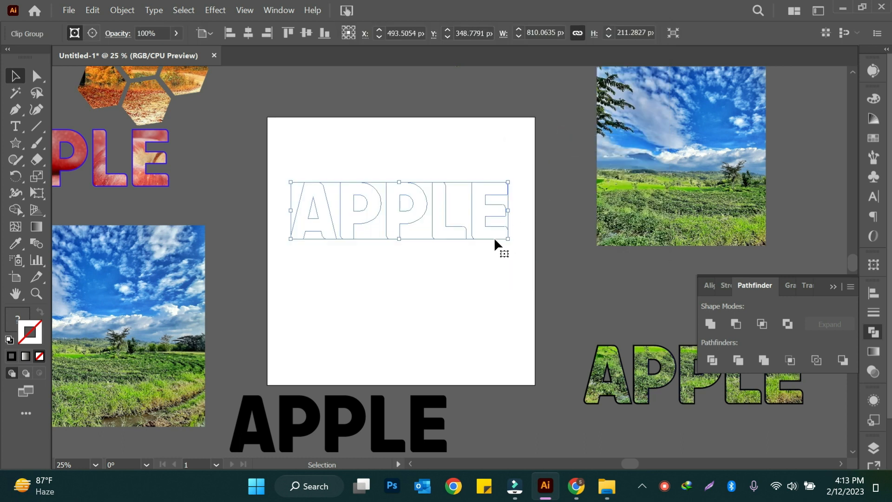
{"action": "key", "text": "ctrl+z"}
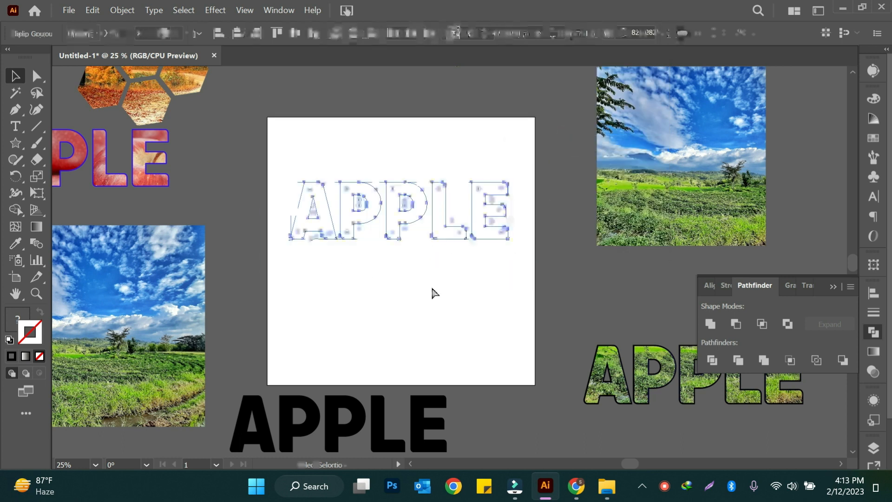
{"action": "left_click", "coordinate": [472, 360]}
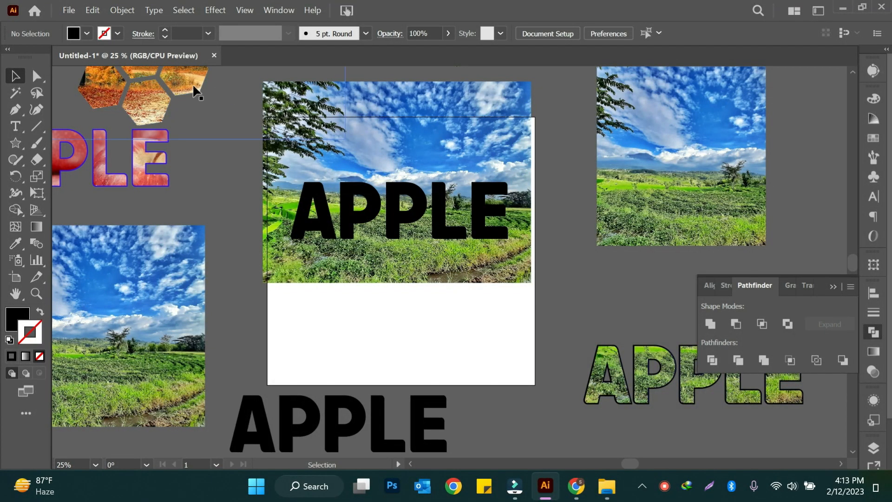
- Convert the outlined APPLE group over the landscape image into a compound path
{"action": "left_click", "coordinate": [500, 232]}
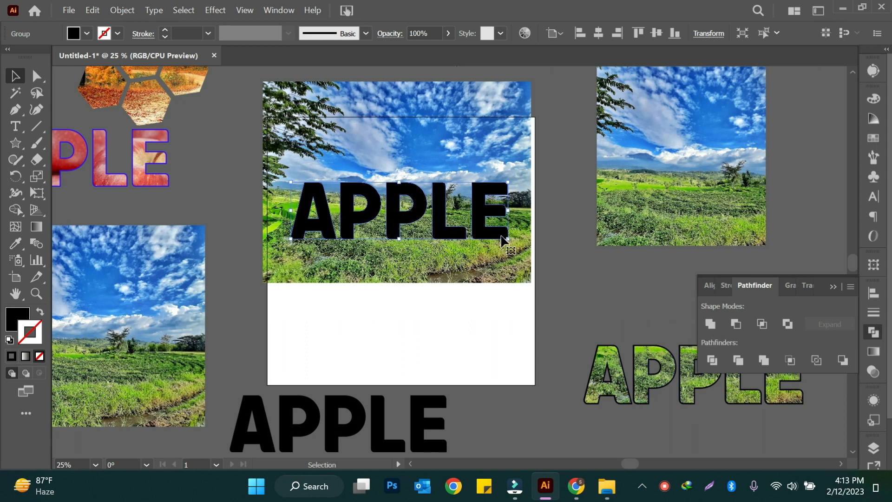
{"action": "key", "text": "a"}
{"action": "key", "text": "v"}
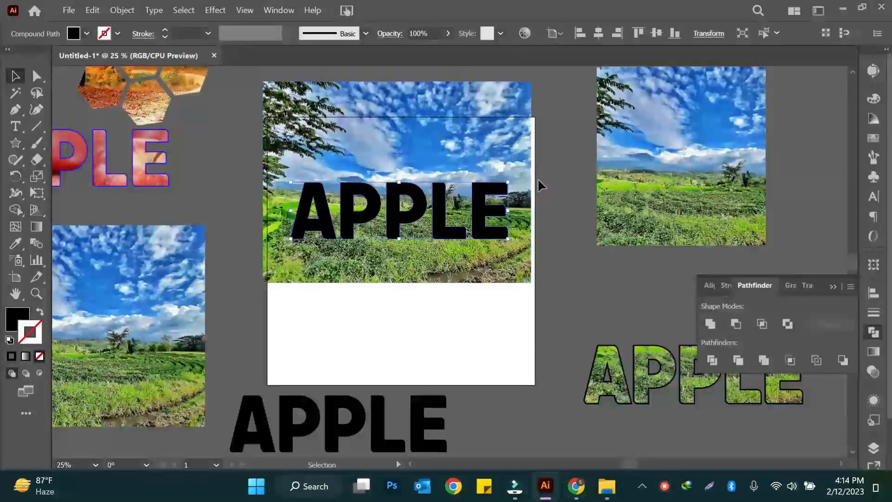
- Clip the landscape image to the APPLE compound path with a clipping mask and move the clipped text slightly down the artboard
{"action": "left_click", "coordinate": [410, 278], "text": "shift"}
{"action": "right_click", "coordinate": [424, 233]}
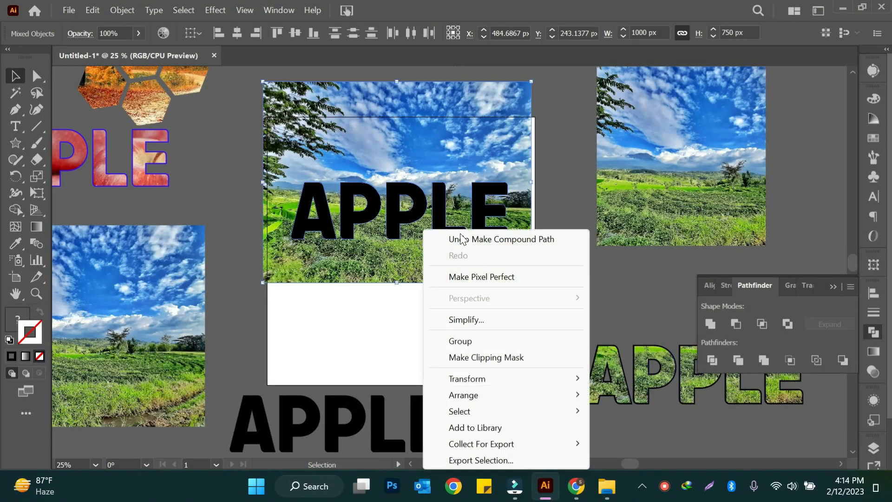
{"action": "left_click", "coordinate": [491, 362]}
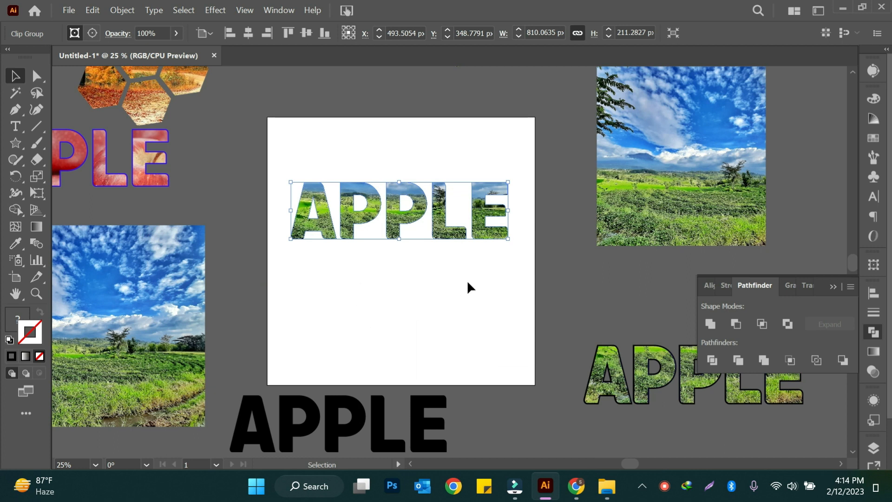
{"action": "left_click_drag", "start_coordinate": [486, 231], "coordinate": [483, 270]}
{"action": "left_click", "coordinate": [502, 286]}
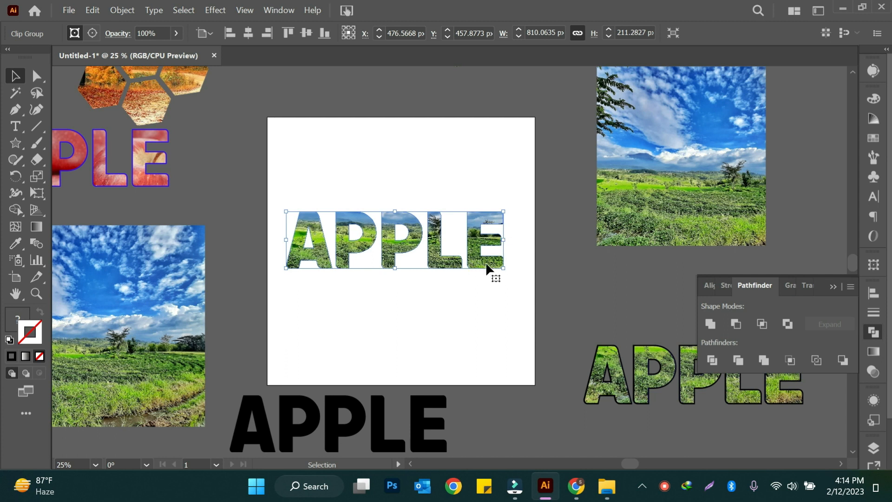
- Move the autumn honeycomb so it overlaps the artboard's upper-left corner, and hide the Pathfinder options
{"action": "left_click_drag", "start_coordinate": [195, 74], "coordinate": [213, 119]}
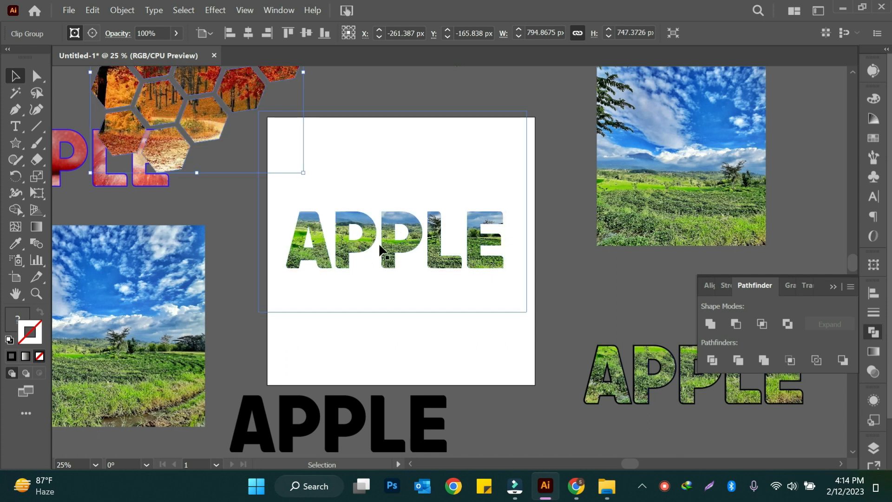
{"action": "left_click_drag", "start_coordinate": [197, 136], "coordinate": [246, 146]}
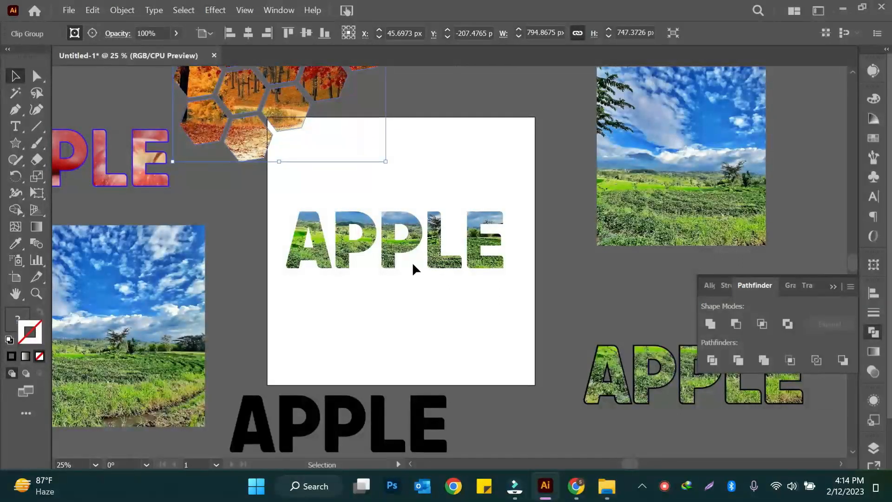
{"action": "left_click", "coordinate": [879, 335]}
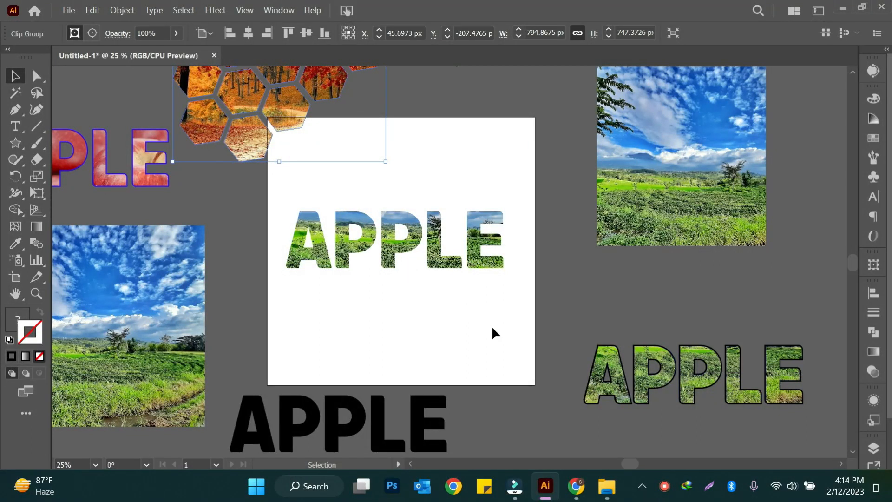